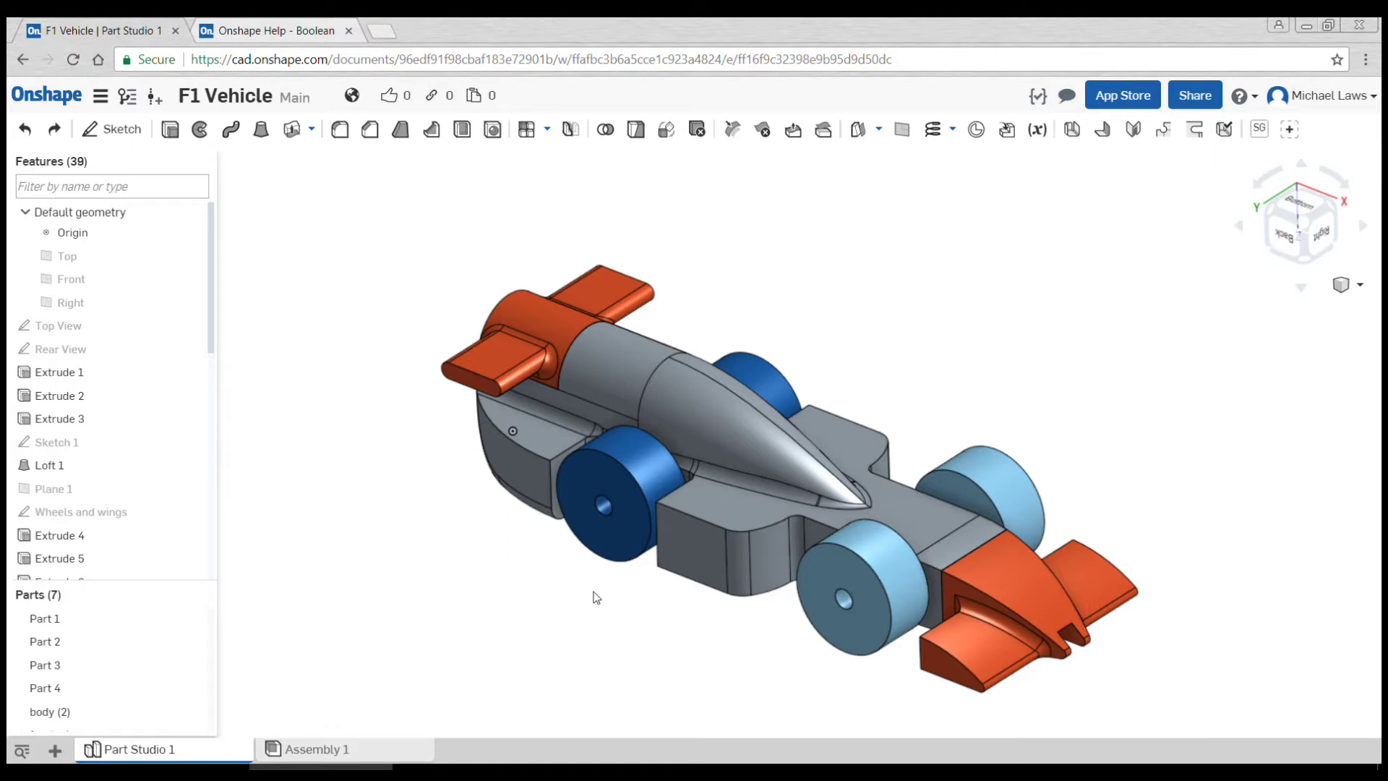
Create a new Part Studio in the F1 Vehicle document and open it.
{"action": "left_click", "coordinate": [57, 752]}
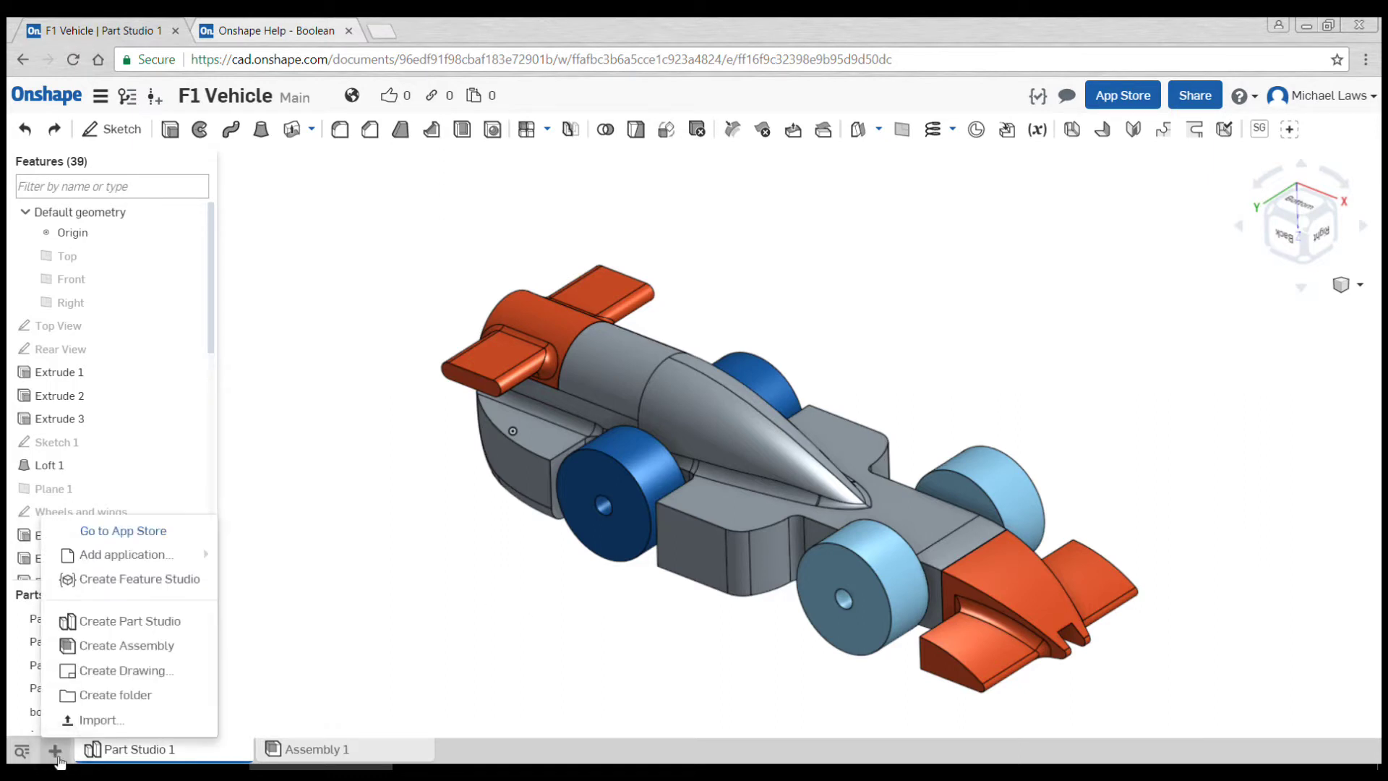
{"action": "left_click", "coordinate": [124, 626]}
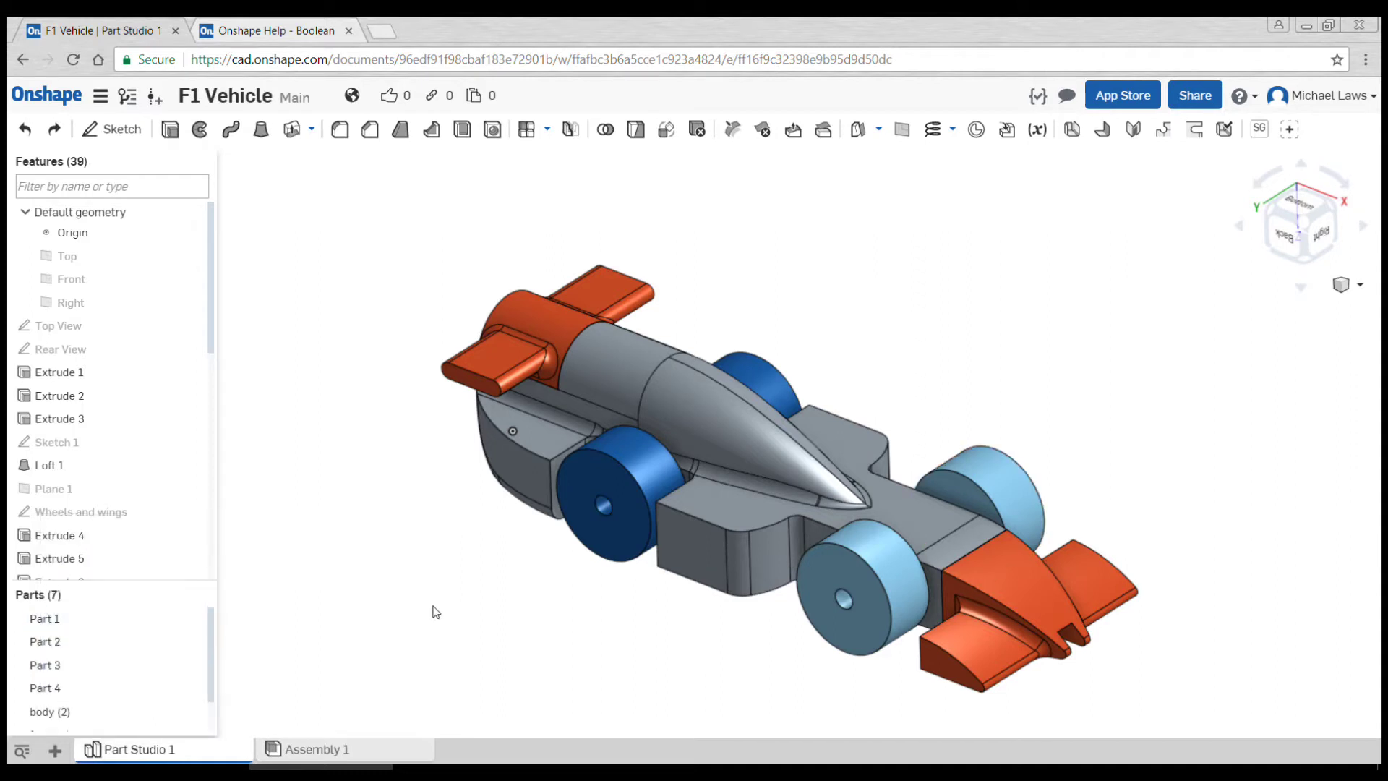
{"action": "left_click", "coordinate": [347, 749]}
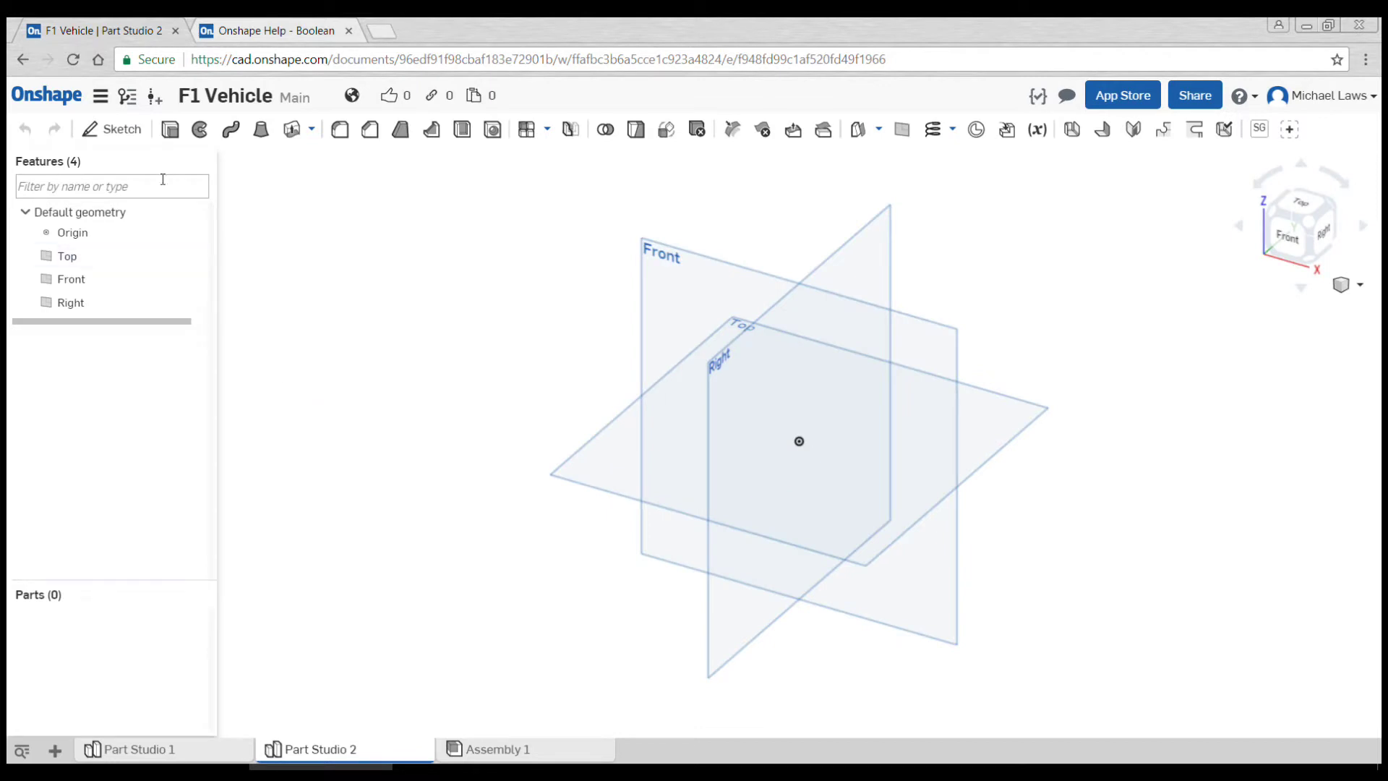
On the Top plane, sketch a closed half-trapezoid from the origin with a top edge about 34 mm and slanted side about 67 mm.
{"action": "left_click", "coordinate": [128, 133]}
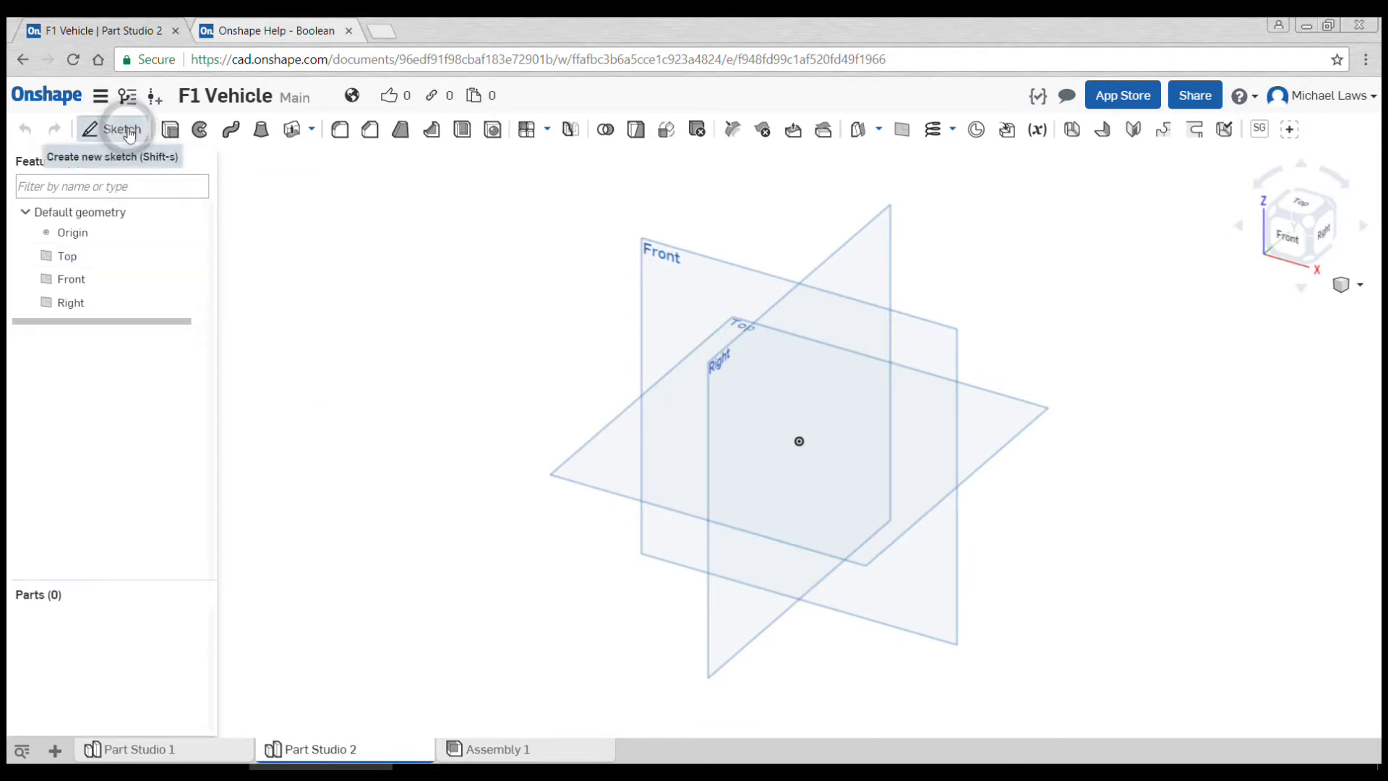
{"action": "left_click", "coordinate": [597, 458]}
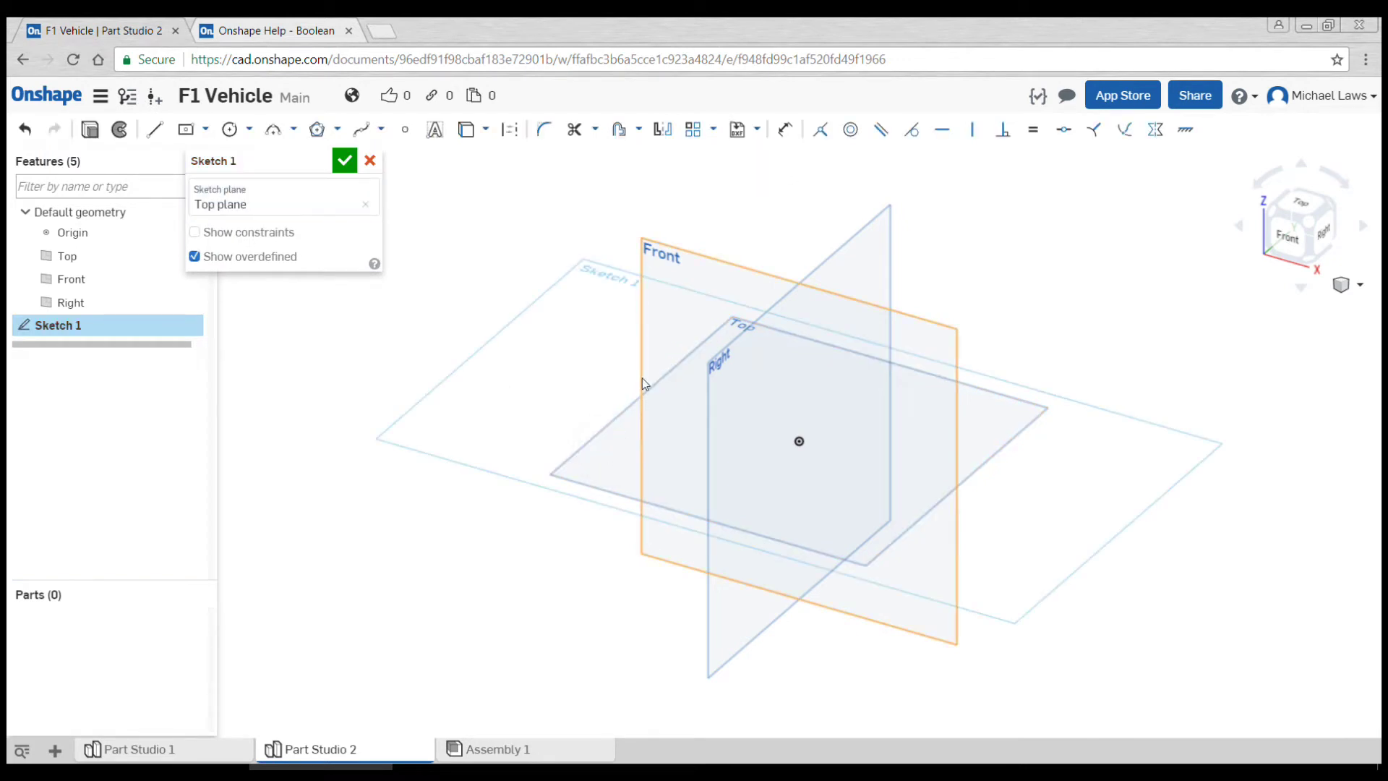
{"action": "key", "text": "p"}
{"action": "key", "text": "n"}
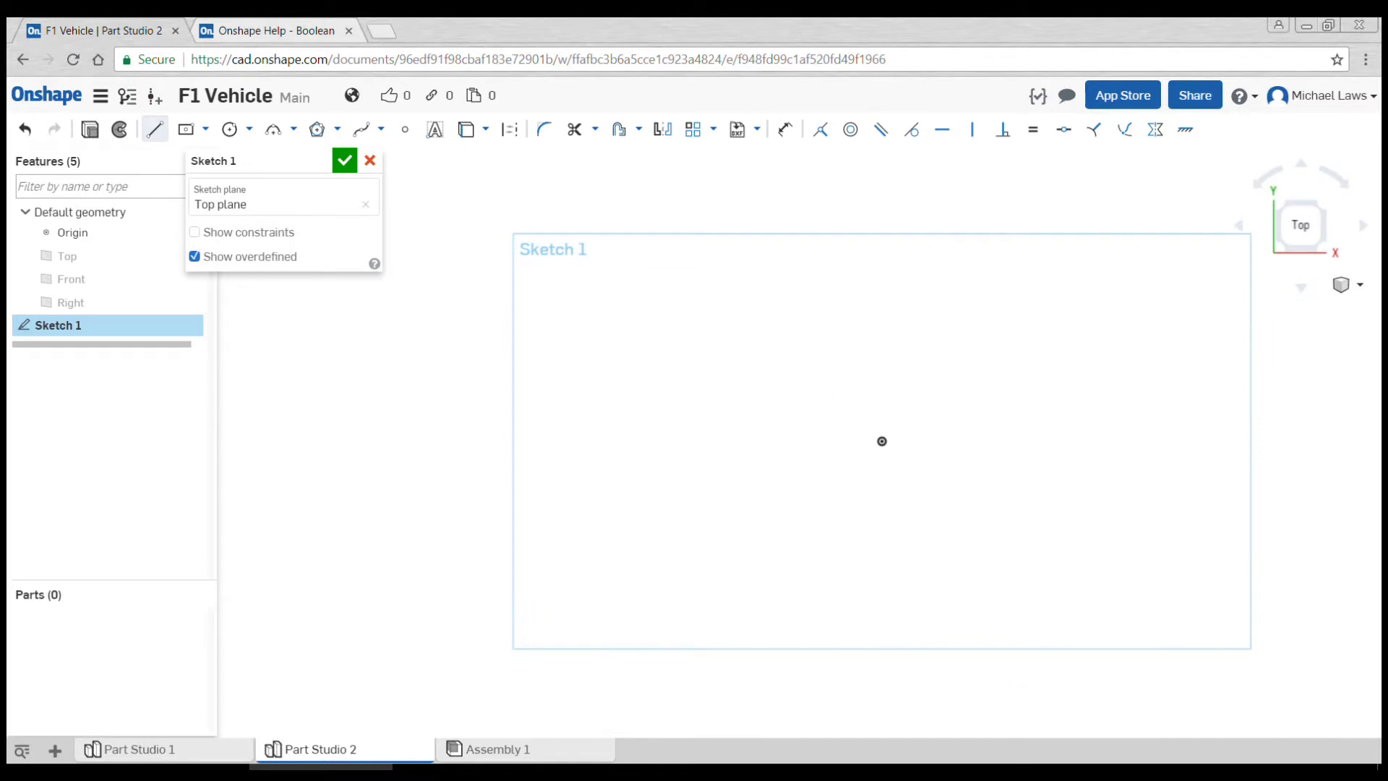
{"action": "left_click", "coordinate": [882, 440]}
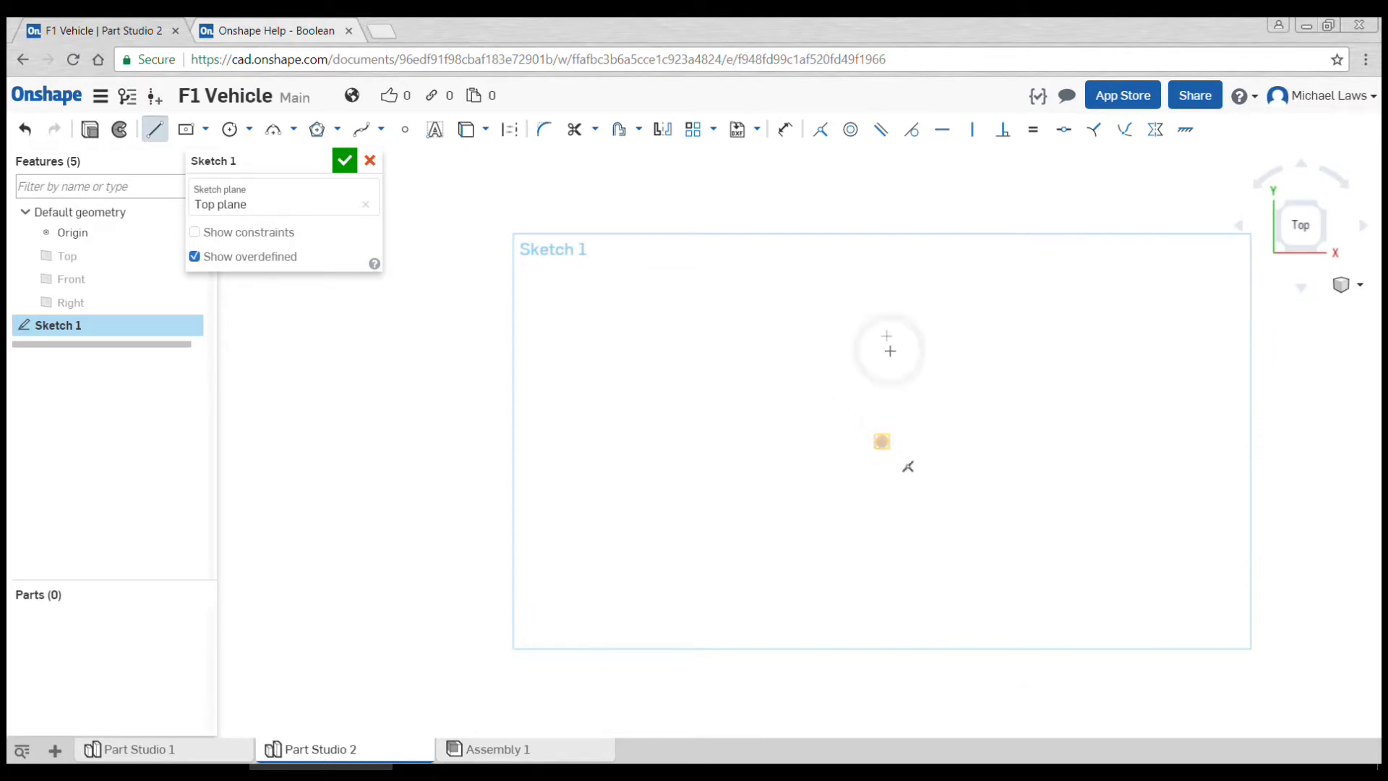
{"action": "left_click", "coordinate": [882, 288]}
{"action": "left_click", "coordinate": [799, 289]}
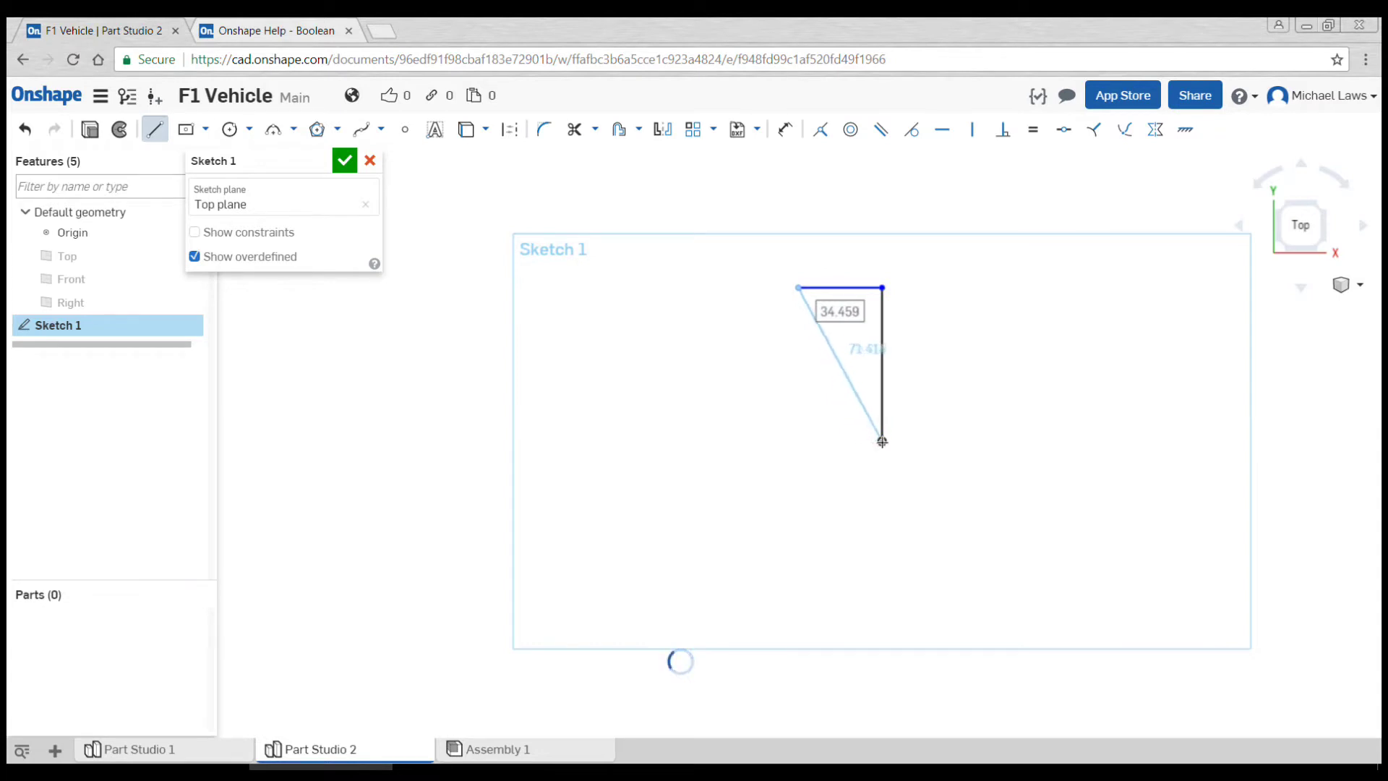
{"action": "left_click", "coordinate": [855, 441]}
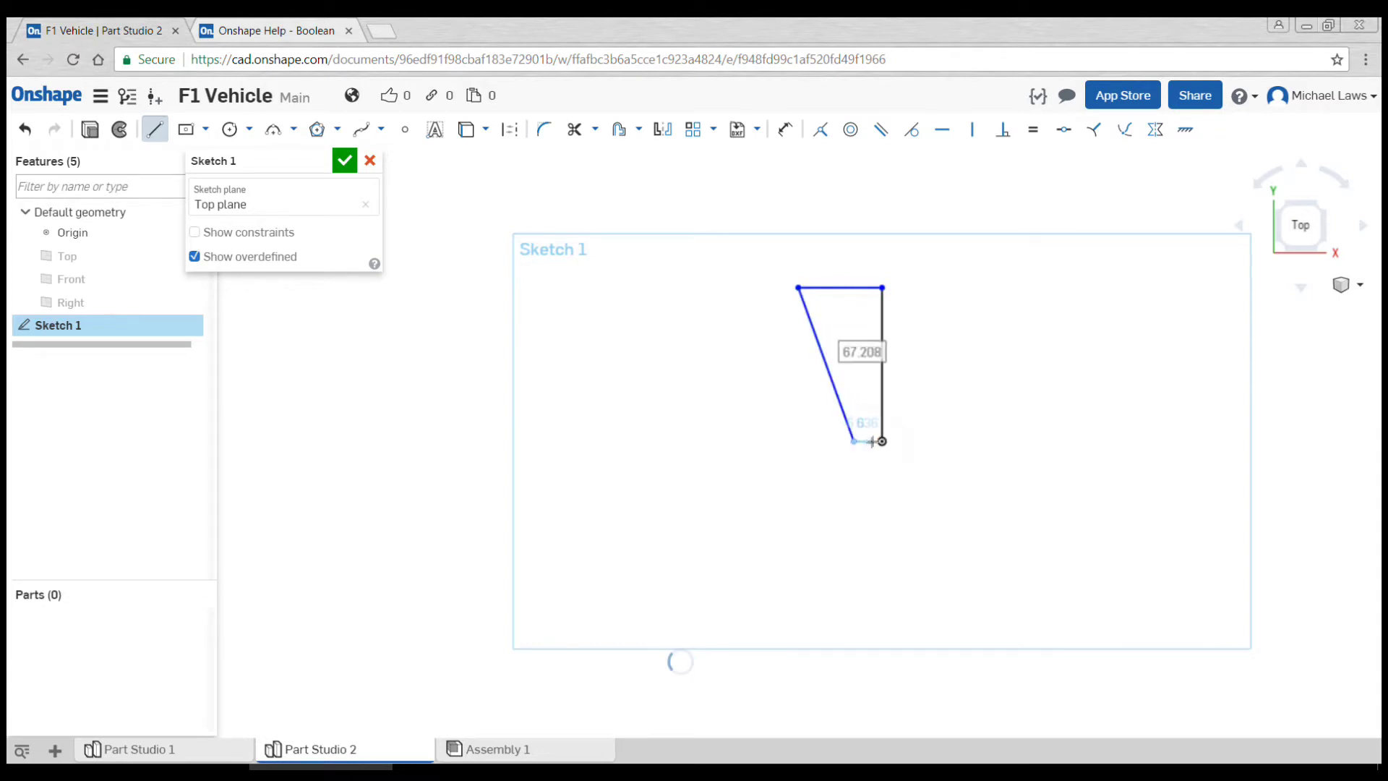
{"action": "left_click", "coordinate": [882, 441]}
{"action": "scroll", "coordinate": [930, 434], "scroll_direction": "up", "scroll_amount": 2}
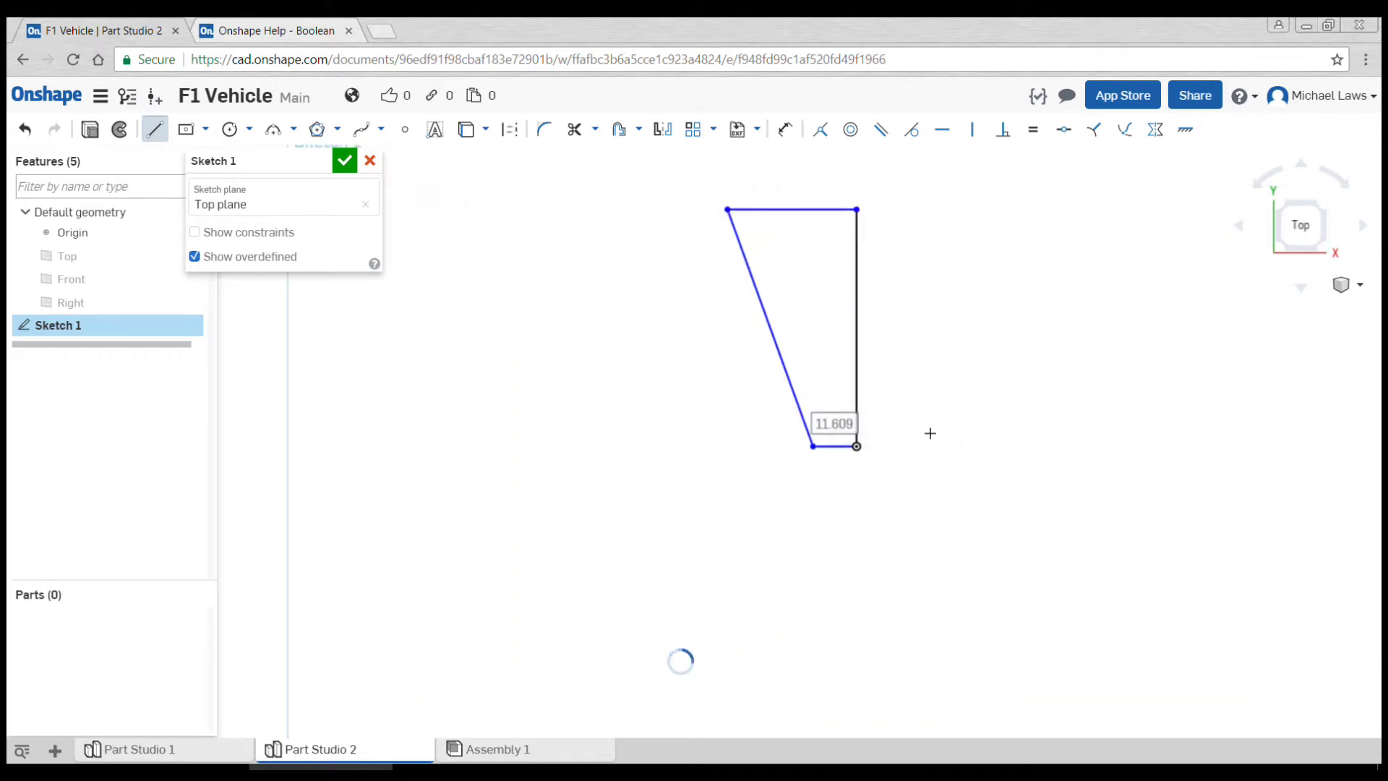
Mirror the half-profile's top, slanted and bottom edges about its vertical line to form a symmetric trapezoid.
{"action": "left_click", "coordinate": [662, 133]}
{"action": "left_click", "coordinate": [859, 260]}
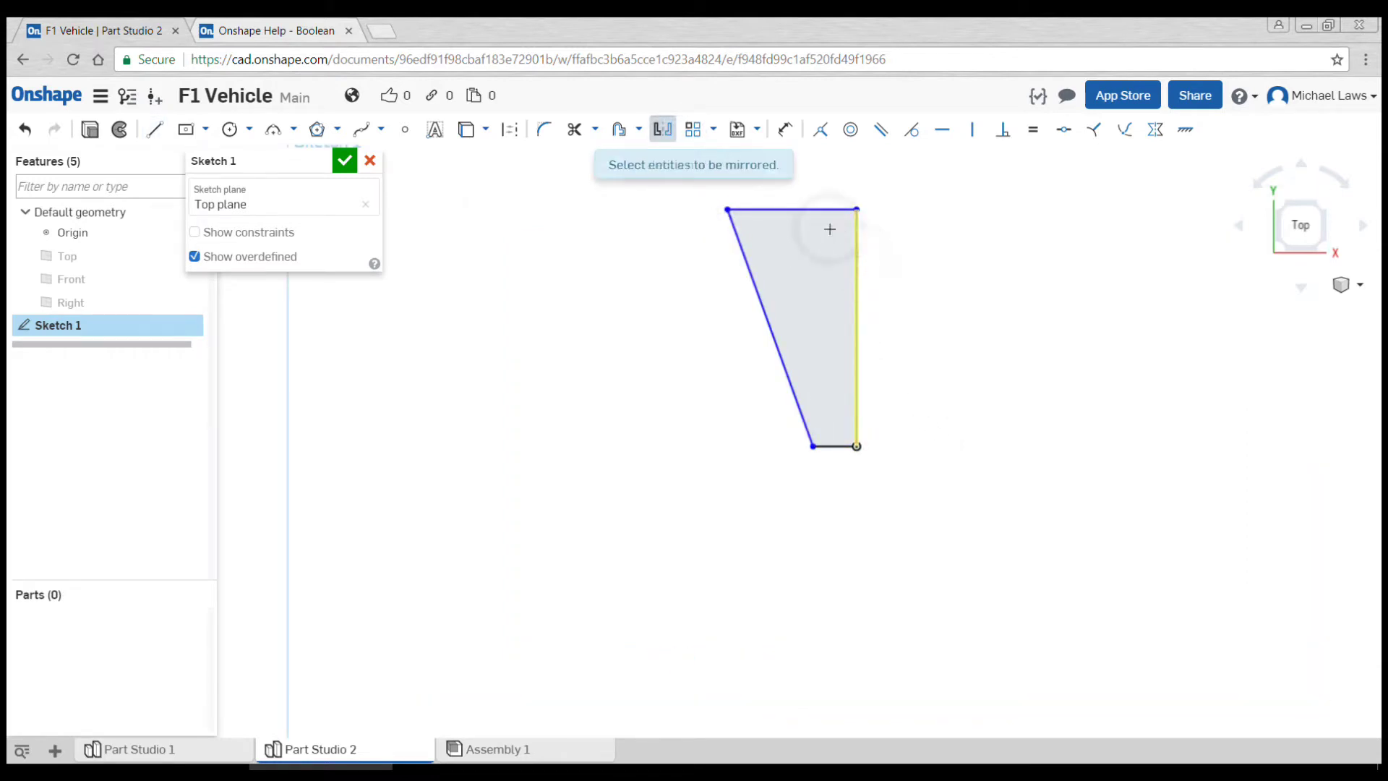
{"action": "left_click", "coordinate": [821, 210]}
{"action": "left_click", "coordinate": [758, 289]}
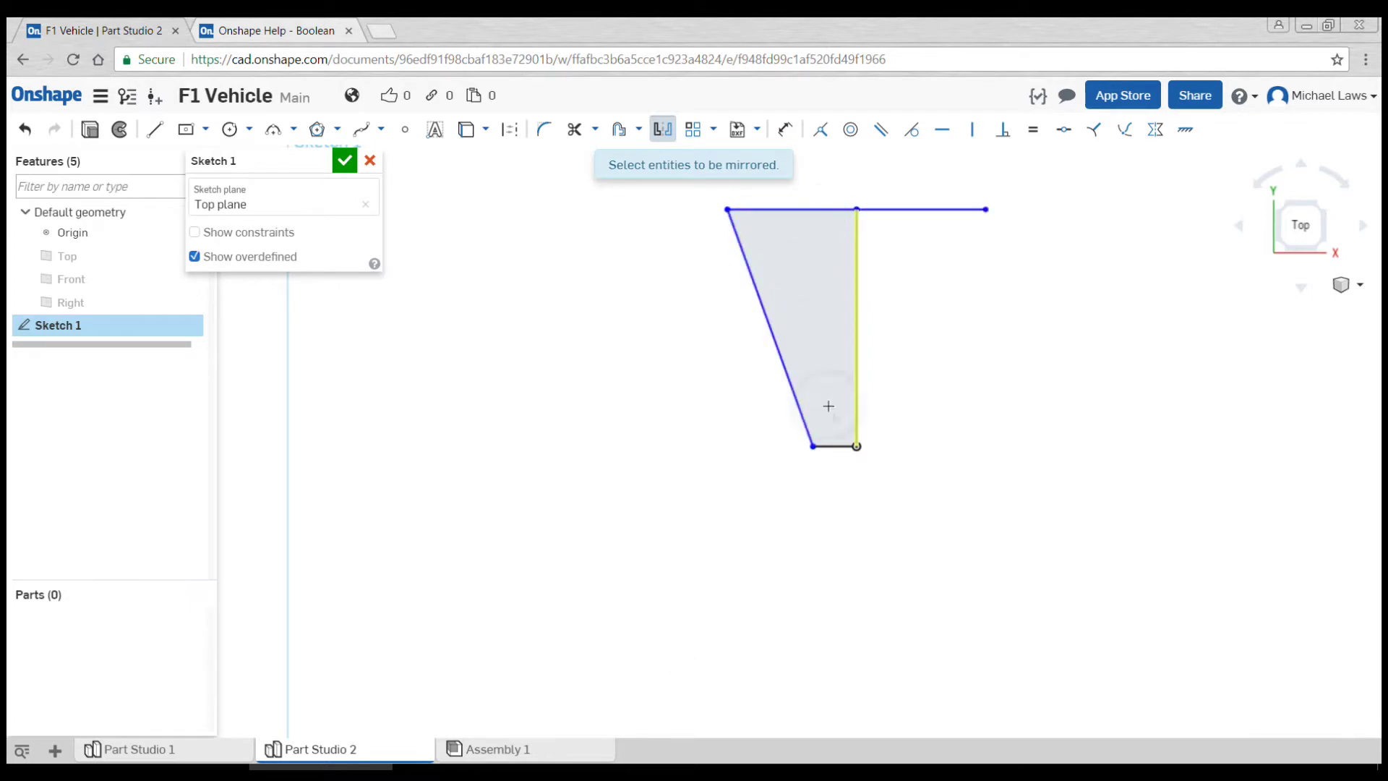
{"action": "left_click", "coordinate": [834, 445]}
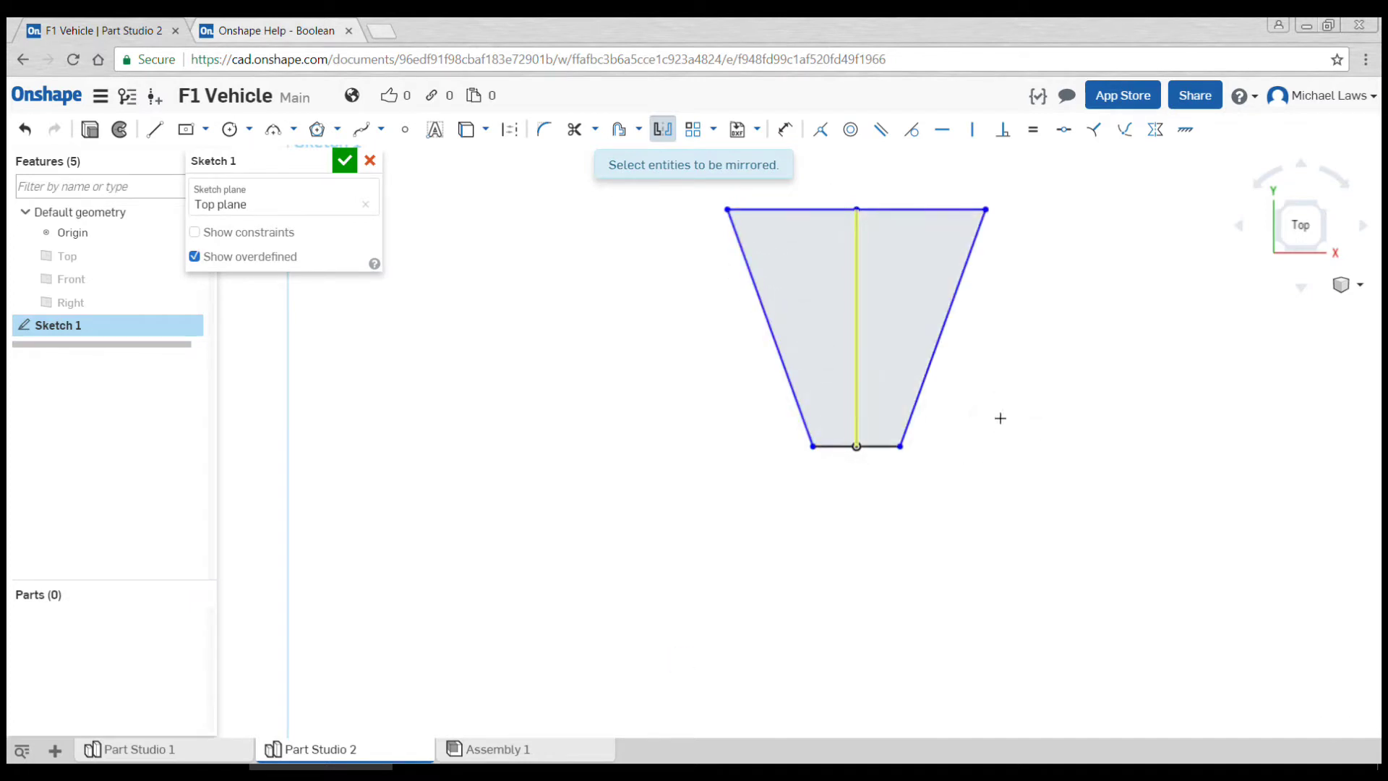
{"action": "key", "text": "f"}
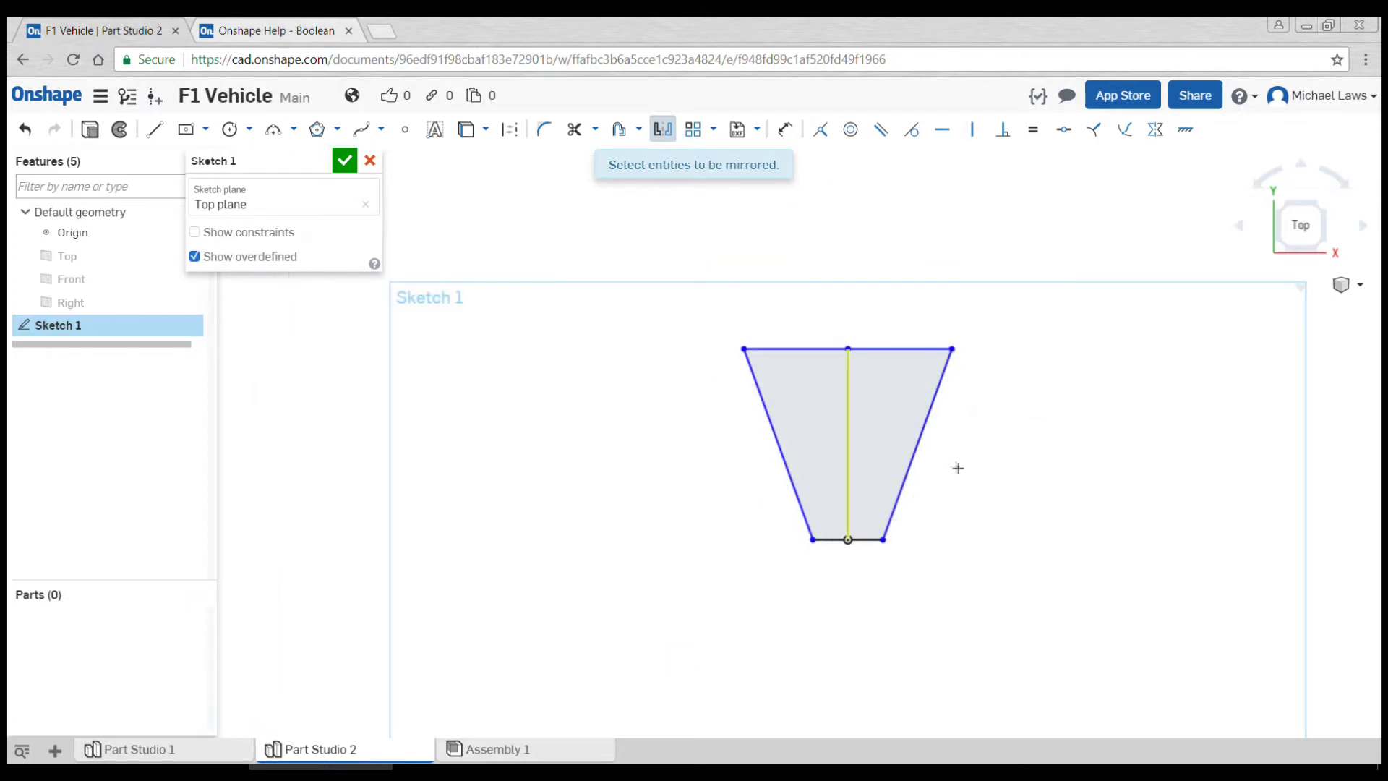
Dimension the full width of the trapezoid's wide end as 40 mm.
{"action": "key", "text": "u"}
{"action": "left_click", "coordinate": [886, 348]}
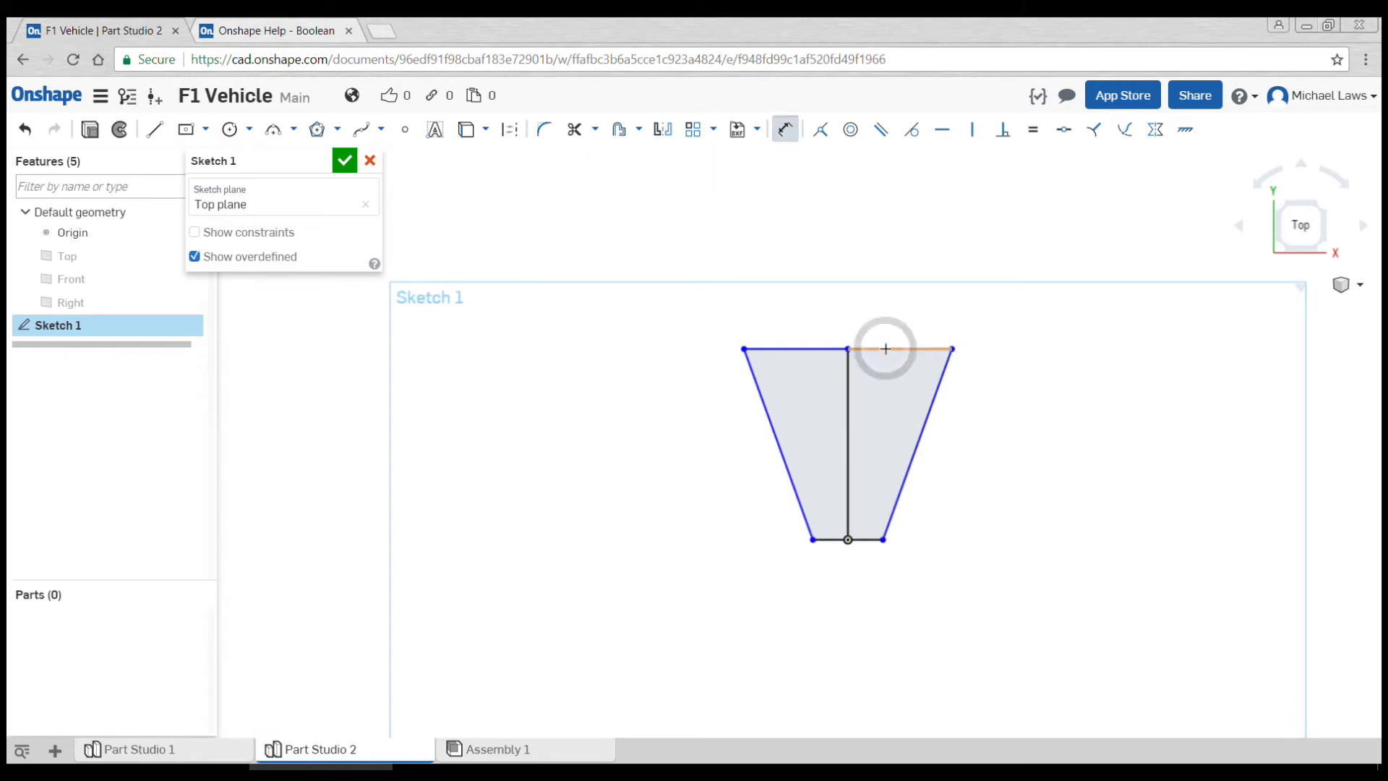
{"action": "key", "text": "Escape"}
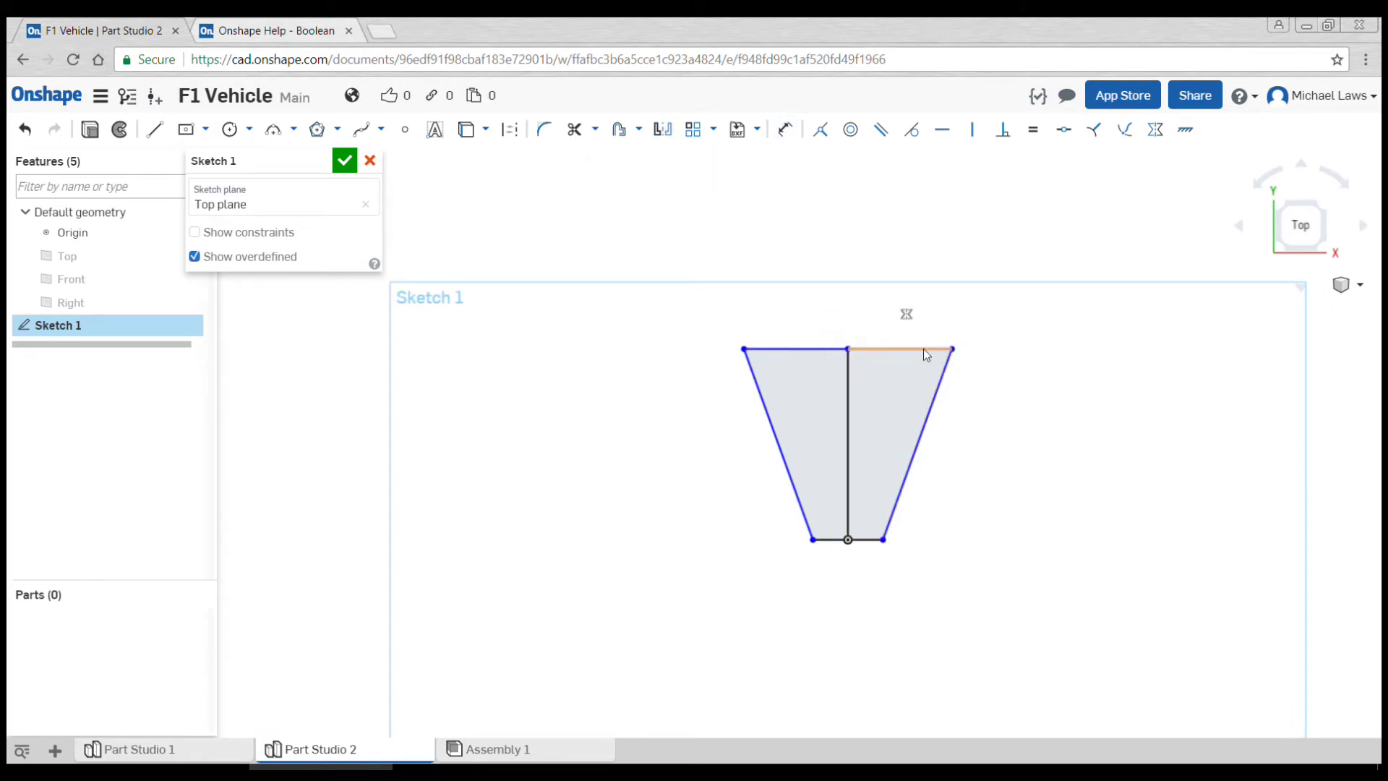
{"action": "left_click", "coordinate": [743, 349]}
{"action": "left_click", "coordinate": [835, 231]}
{"action": "type", "text": "40"}
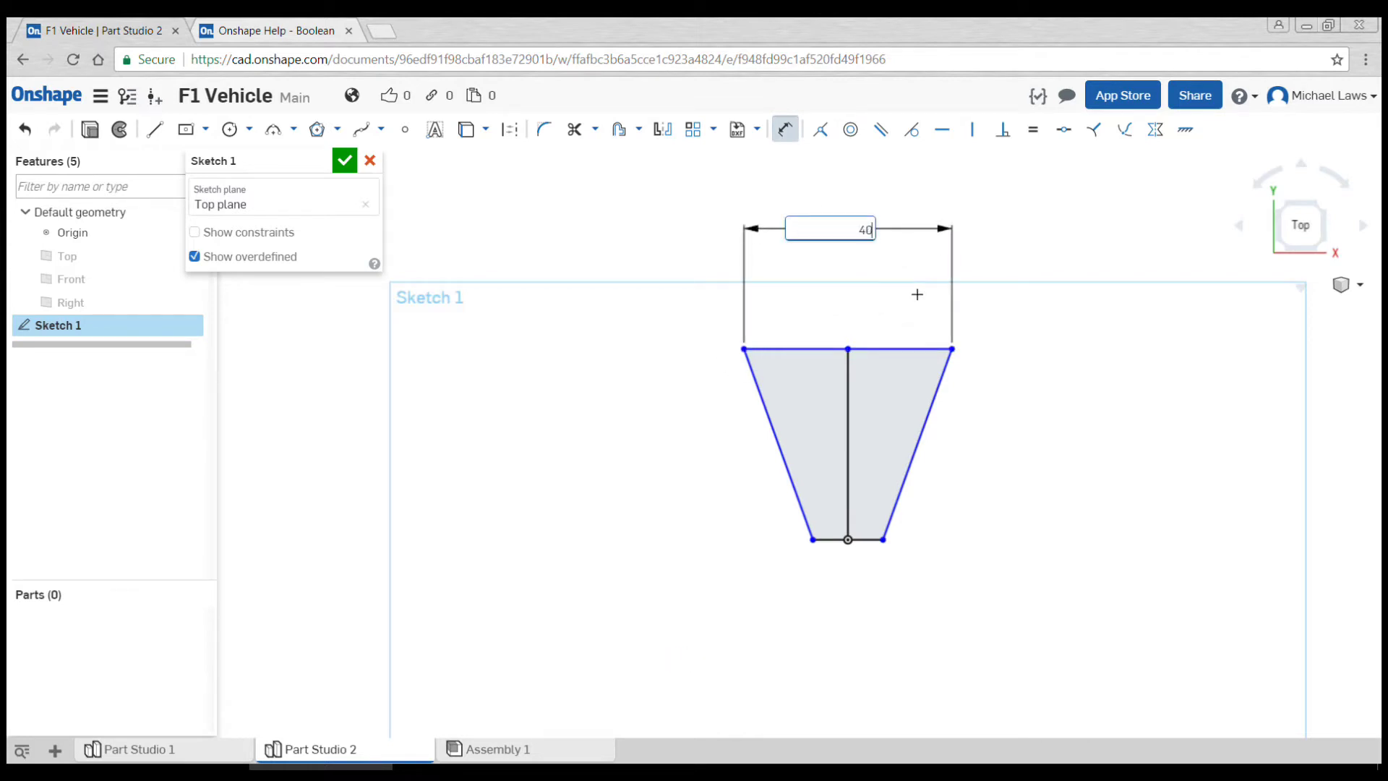
{"action": "key", "text": "Escape"}
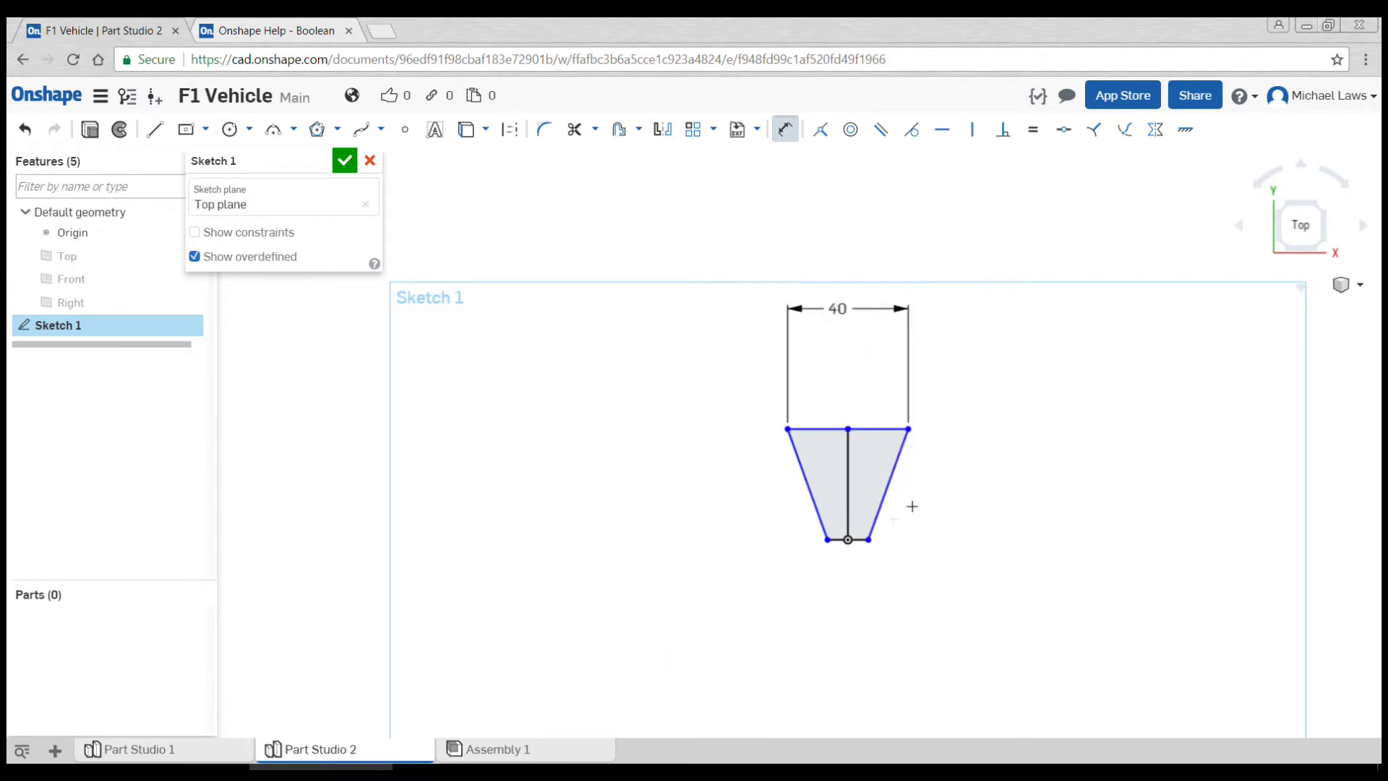
Dimension the full width of the trapezoid's narrow end at the origin as 8 mm.
{"action": "left_click", "coordinate": [828, 540]}
{"action": "left_click", "coordinate": [868, 540]}
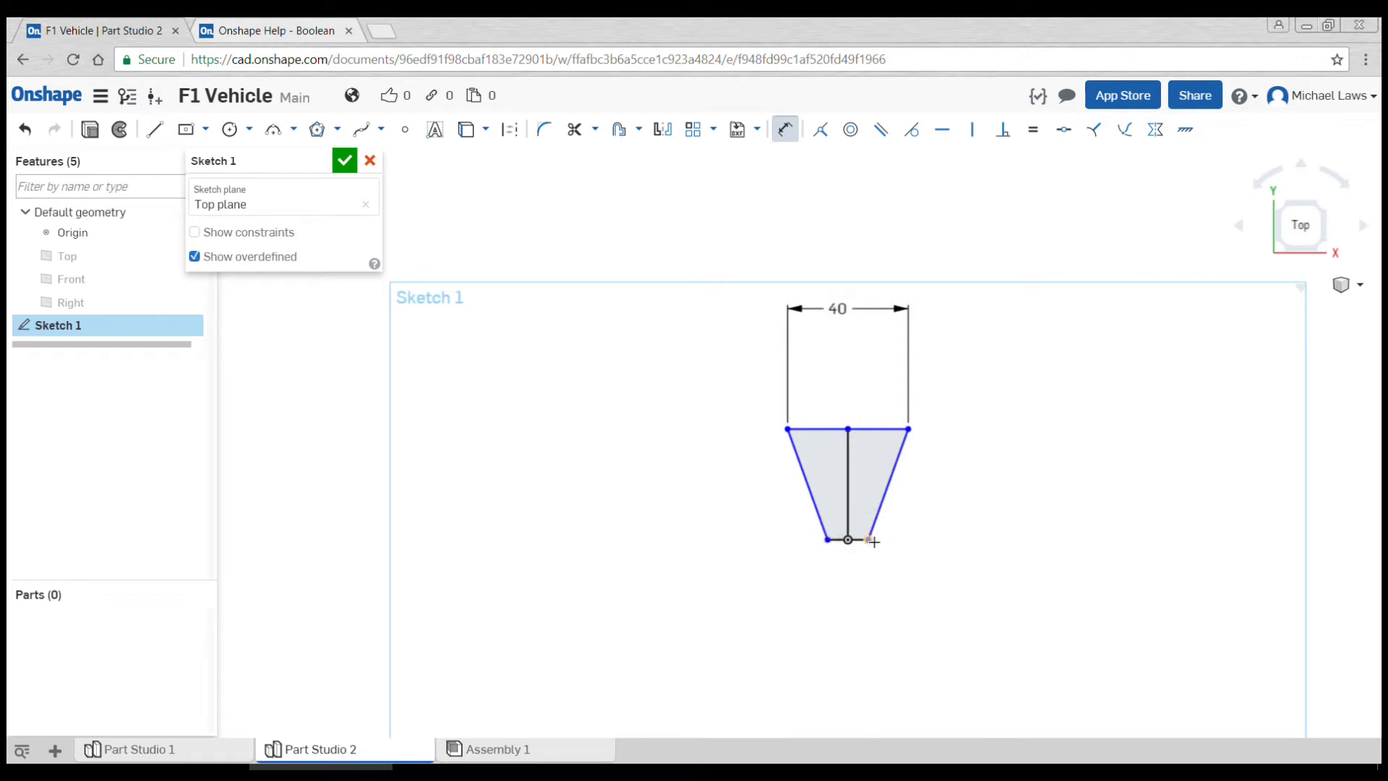
{"action": "left_click", "coordinate": [845, 592]}
{"action": "type", "text": "8"}
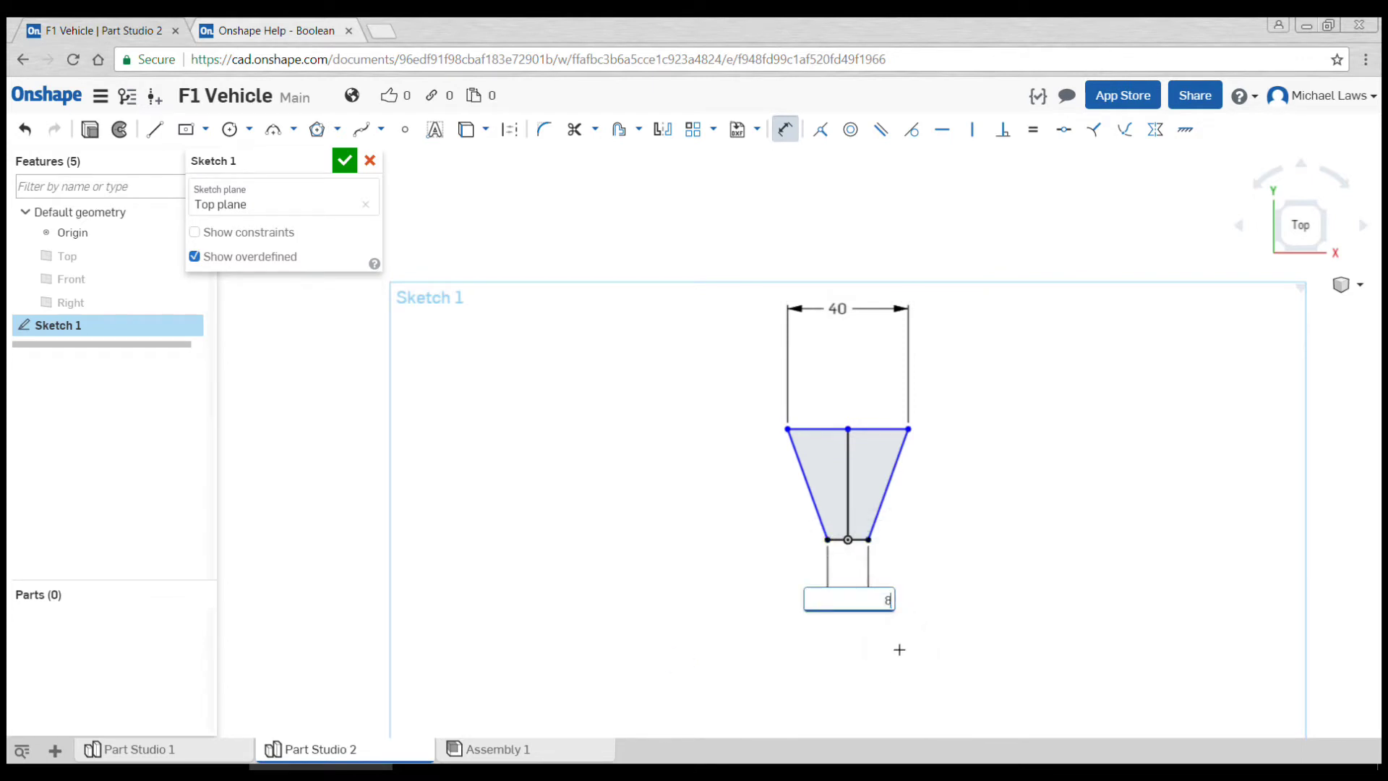
{"action": "key", "text": "Return"}
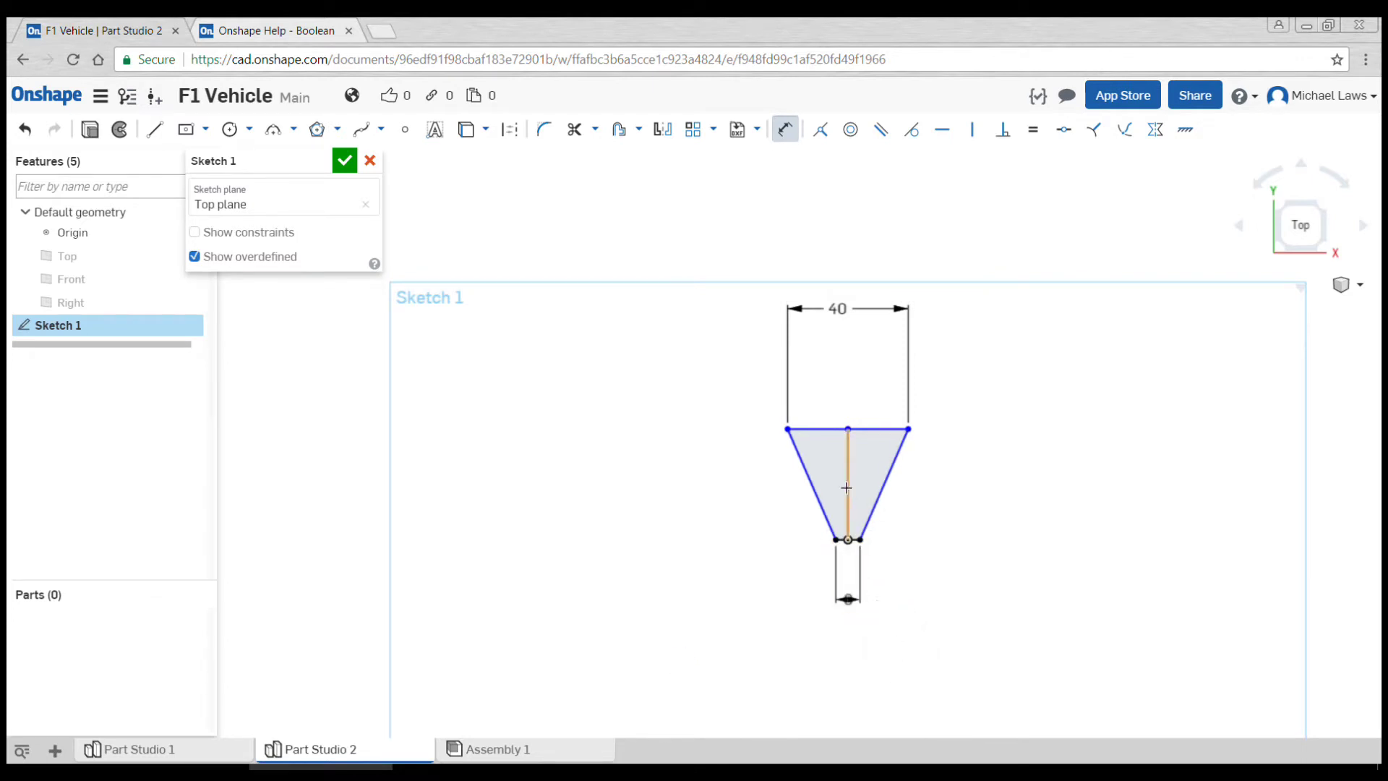
Dimension the trapezoid's vertical centre line as 60 mm.
{"action": "left_click", "coordinate": [846, 487]}
{"action": "left_click", "coordinate": [1023, 485]}
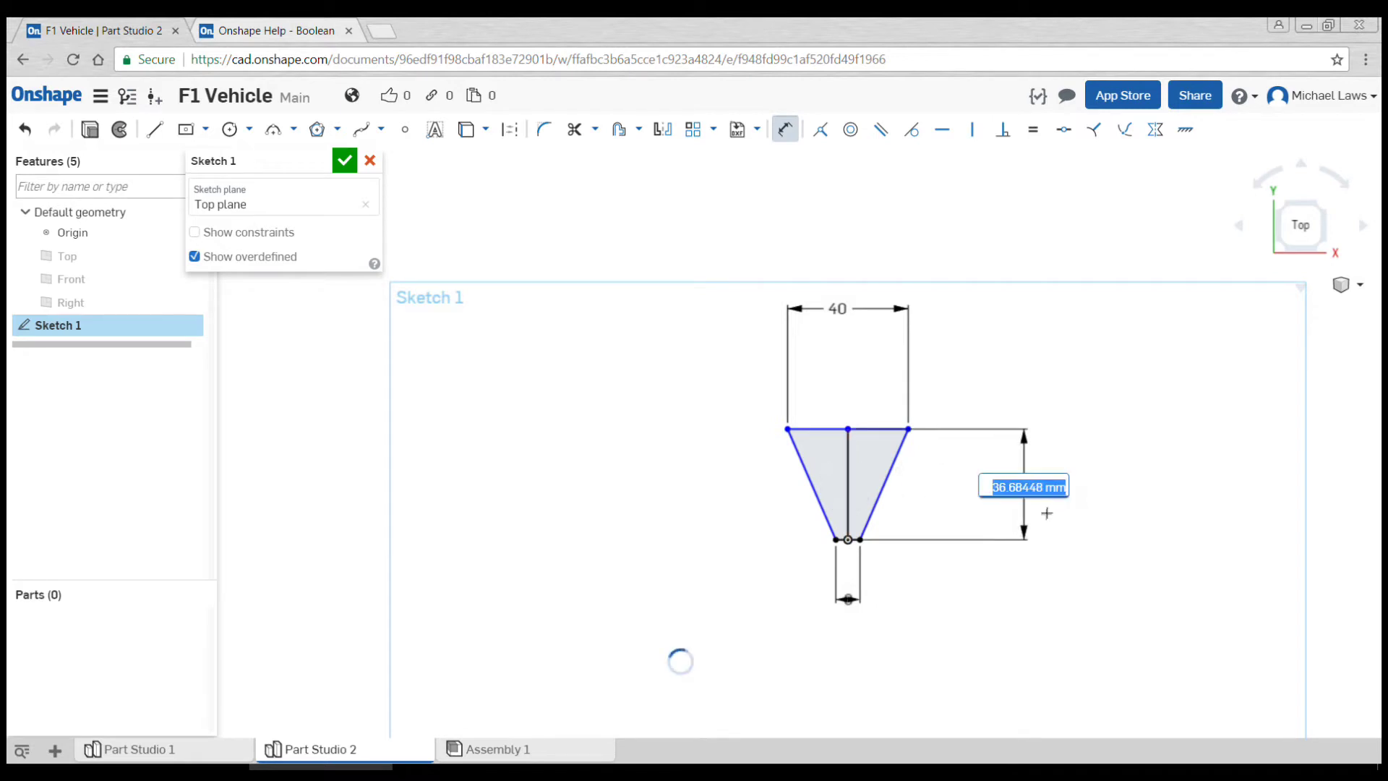
{"action": "type", "text": "60"}
{"action": "key", "text": "Return"}
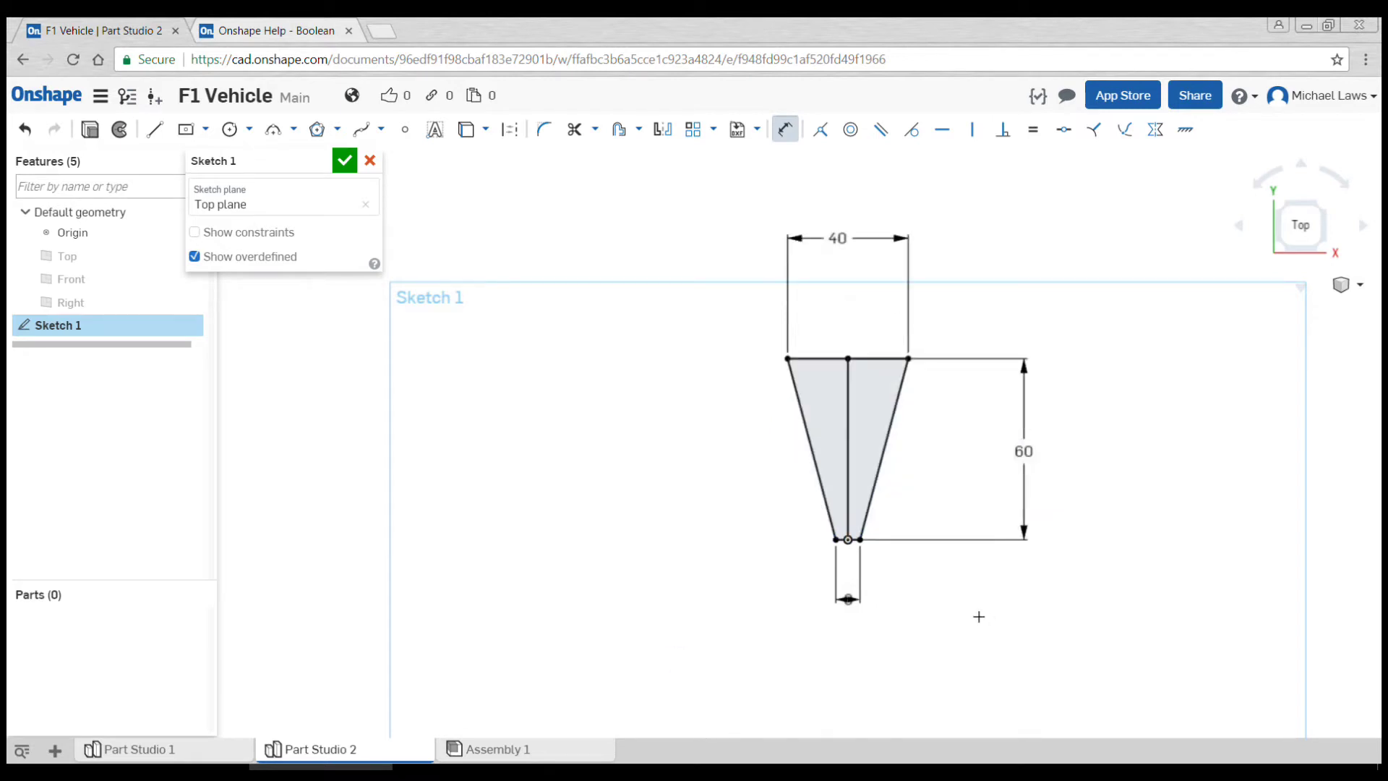
Convert the trapezoid's vertical centre line to construction geometry.
{"action": "right_click_drag", "start_coordinate": [944, 633], "coordinate": [887, 564]}
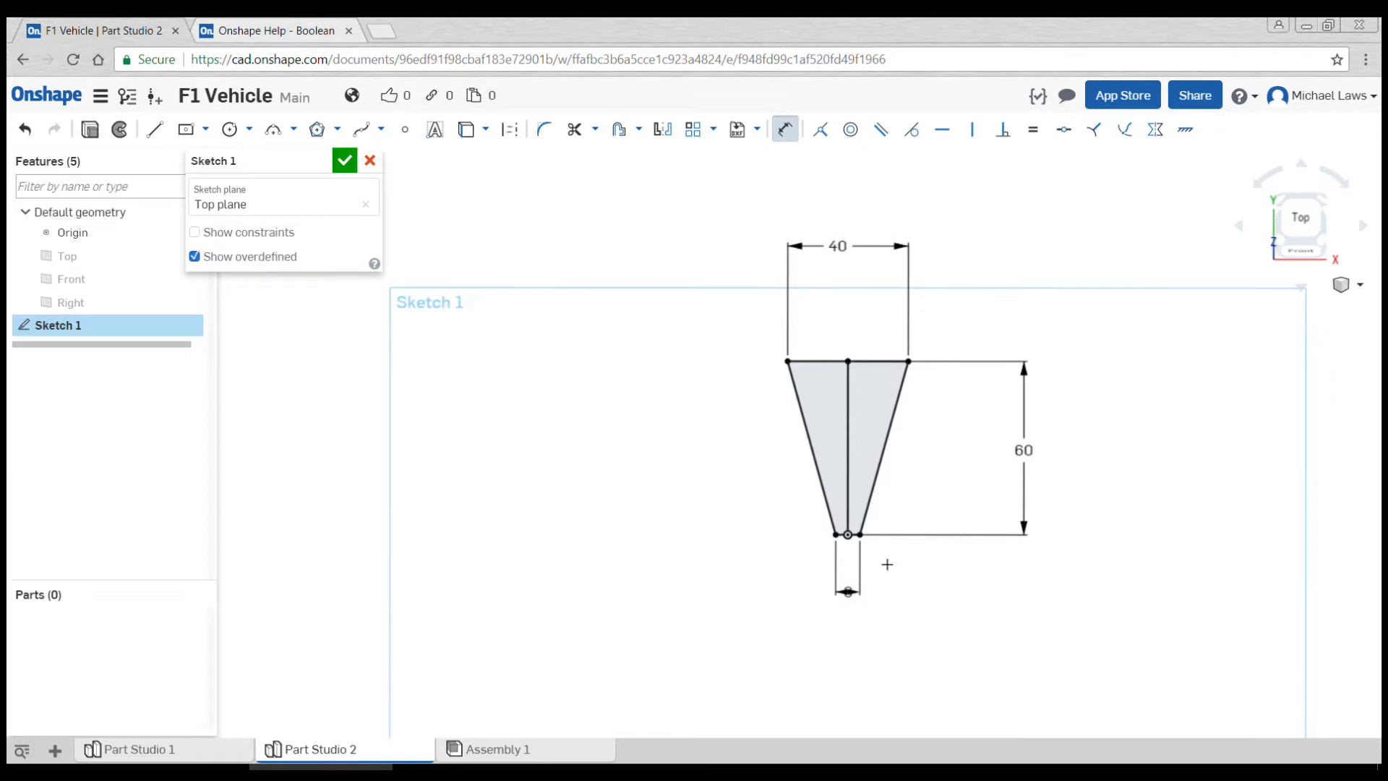
{"action": "key", "text": "Escape"}
{"action": "left_click", "coordinate": [846, 465]}
{"action": "key", "text": "q"}
{"action": "left_click", "coordinate": [955, 592]}
Extrude the trapezoid sketch as a new solid with a blind depth of 8 mm.
{"action": "mouse_move", "coordinate": [728, 556]}
{"action": "right_mouse_down"}
{"action": "mouse_move", "coordinate": [776, 588]}
{"action": "mouse_move", "coordinate": [657, 489]}
{"action": "right_mouse_up"}
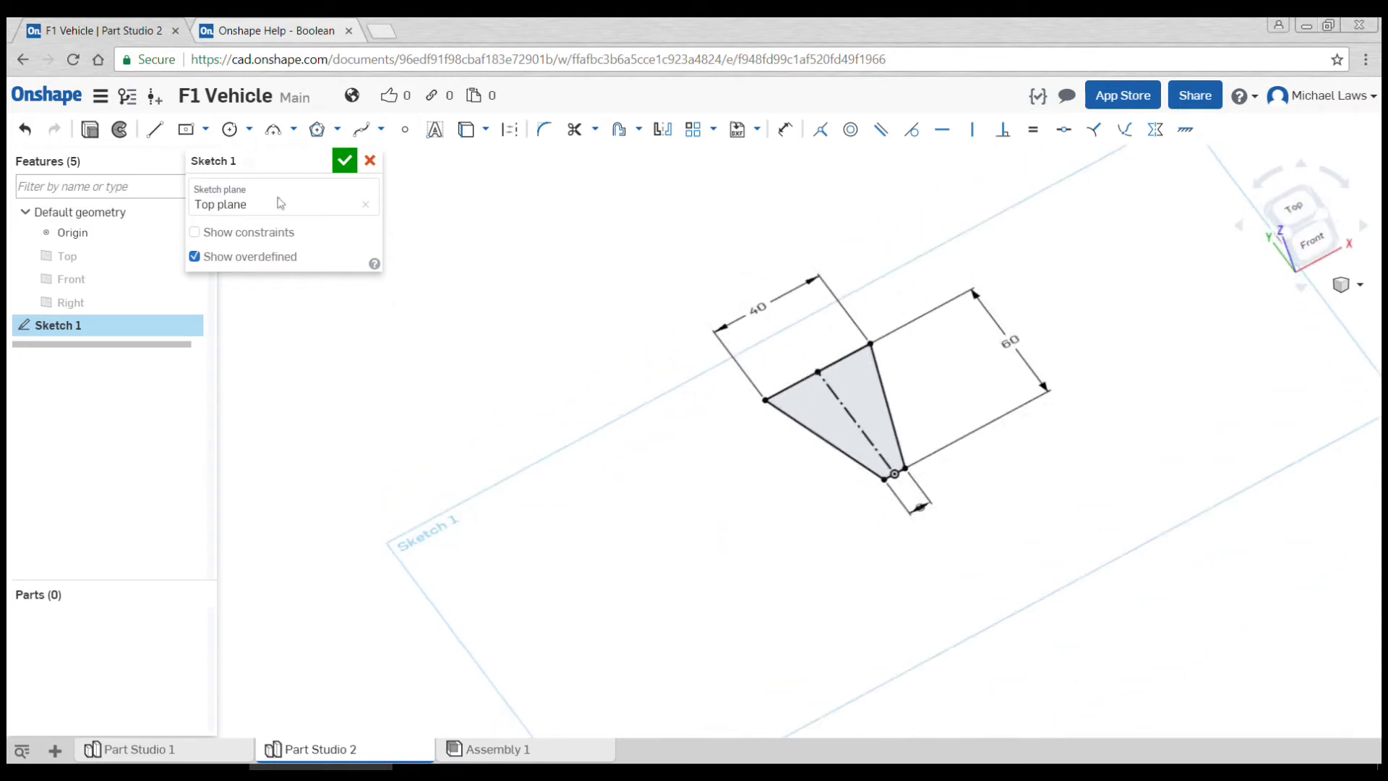
{"action": "left_click", "coordinate": [89, 129]}
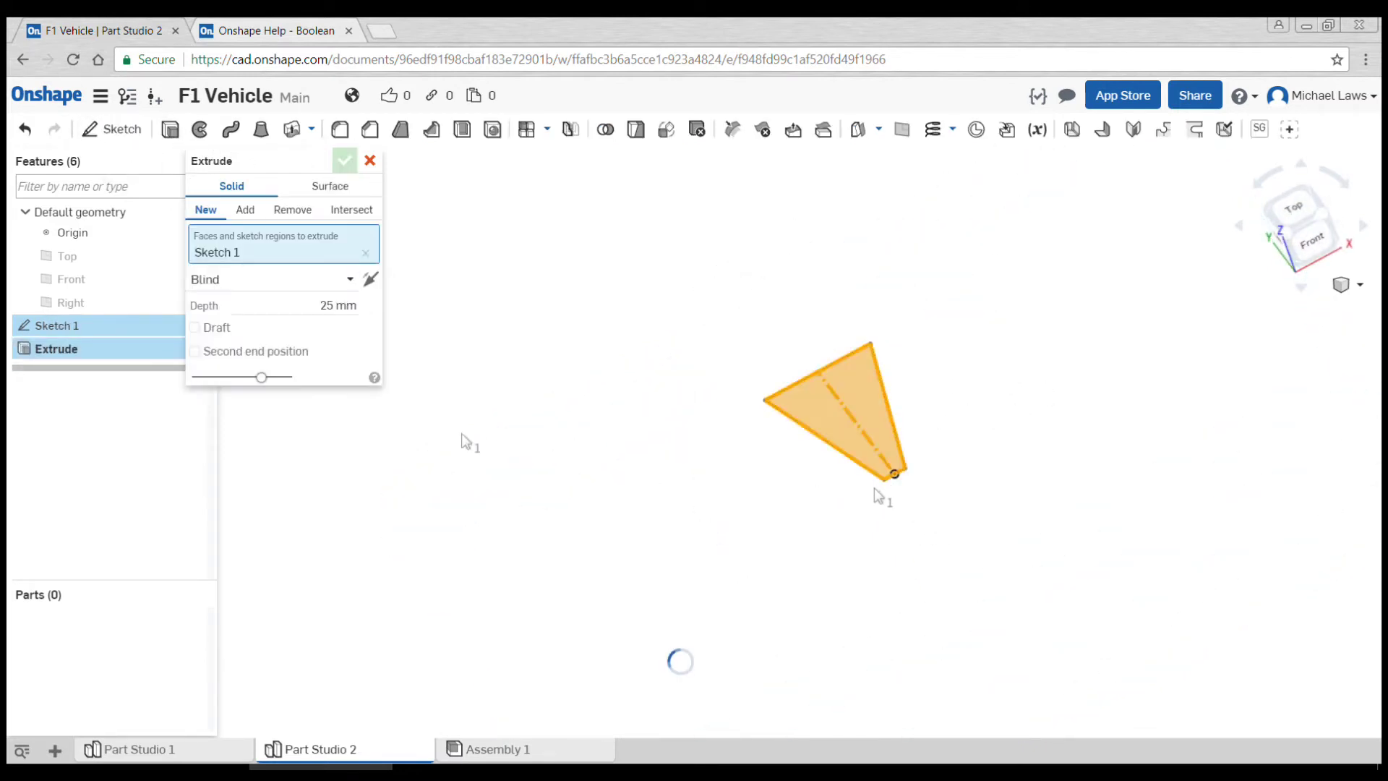
{"action": "left_click", "coordinate": [308, 306]}
{"action": "type", "text": "8"}
{"action": "key", "text": "Return"}
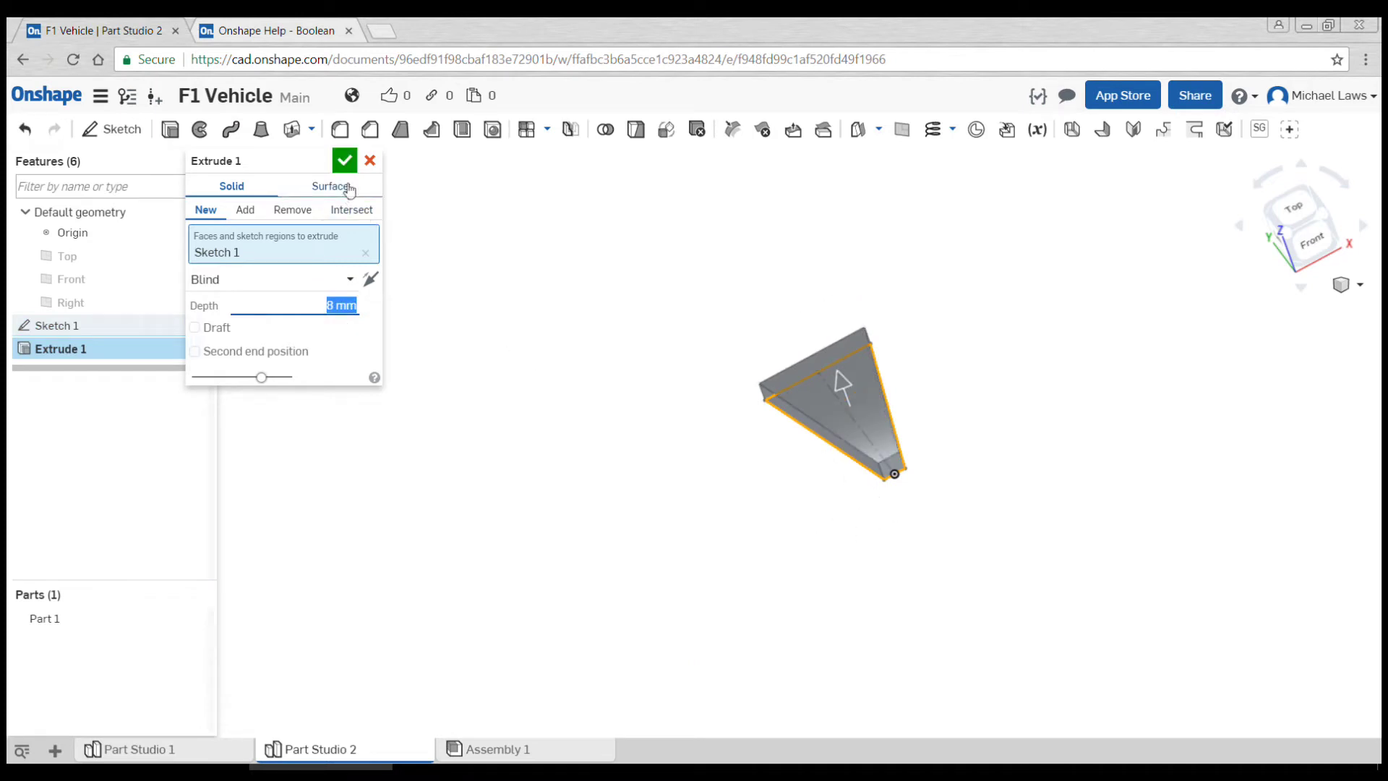
{"action": "left_click", "coordinate": [344, 160]}
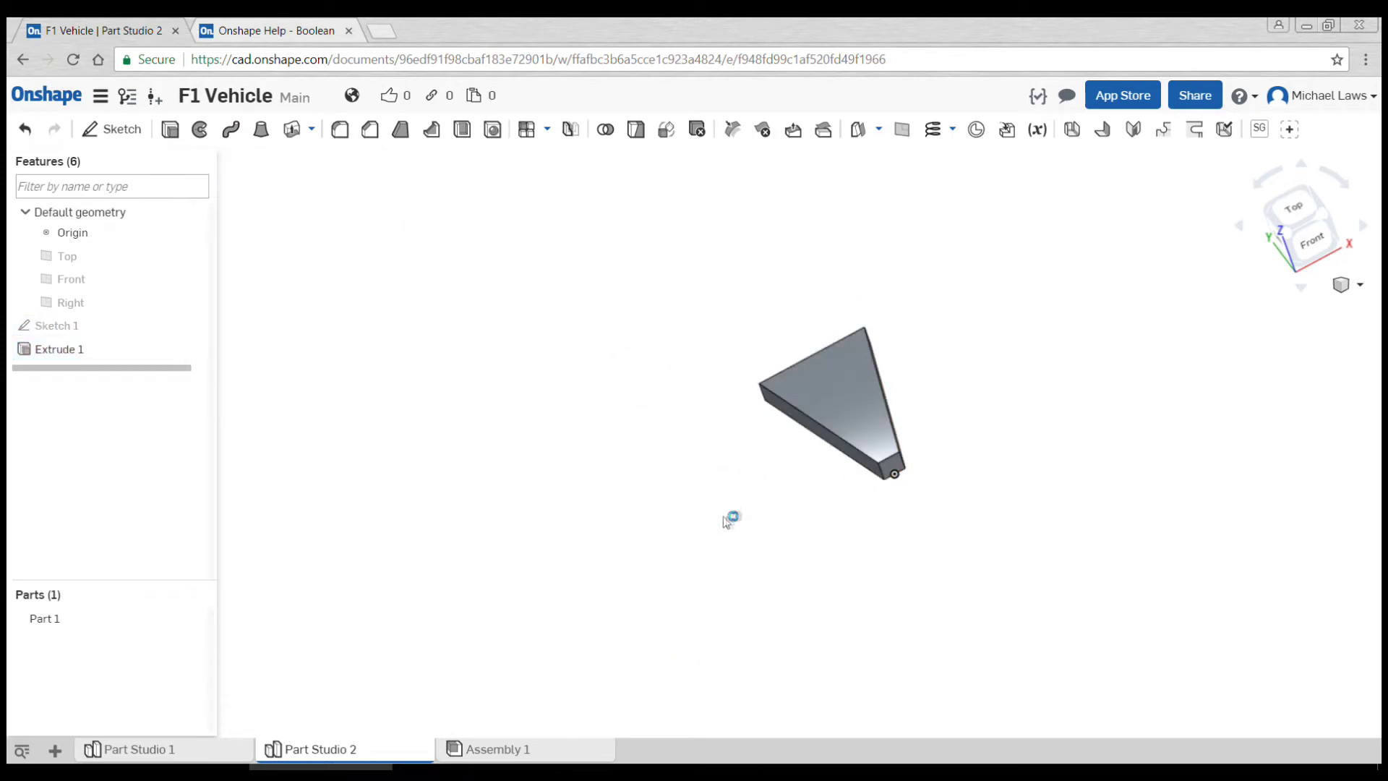
Rename the extruded part as virtual cargo.
{"action": "right_click_drag", "start_coordinate": [726, 522], "coordinate": [754, 509]}
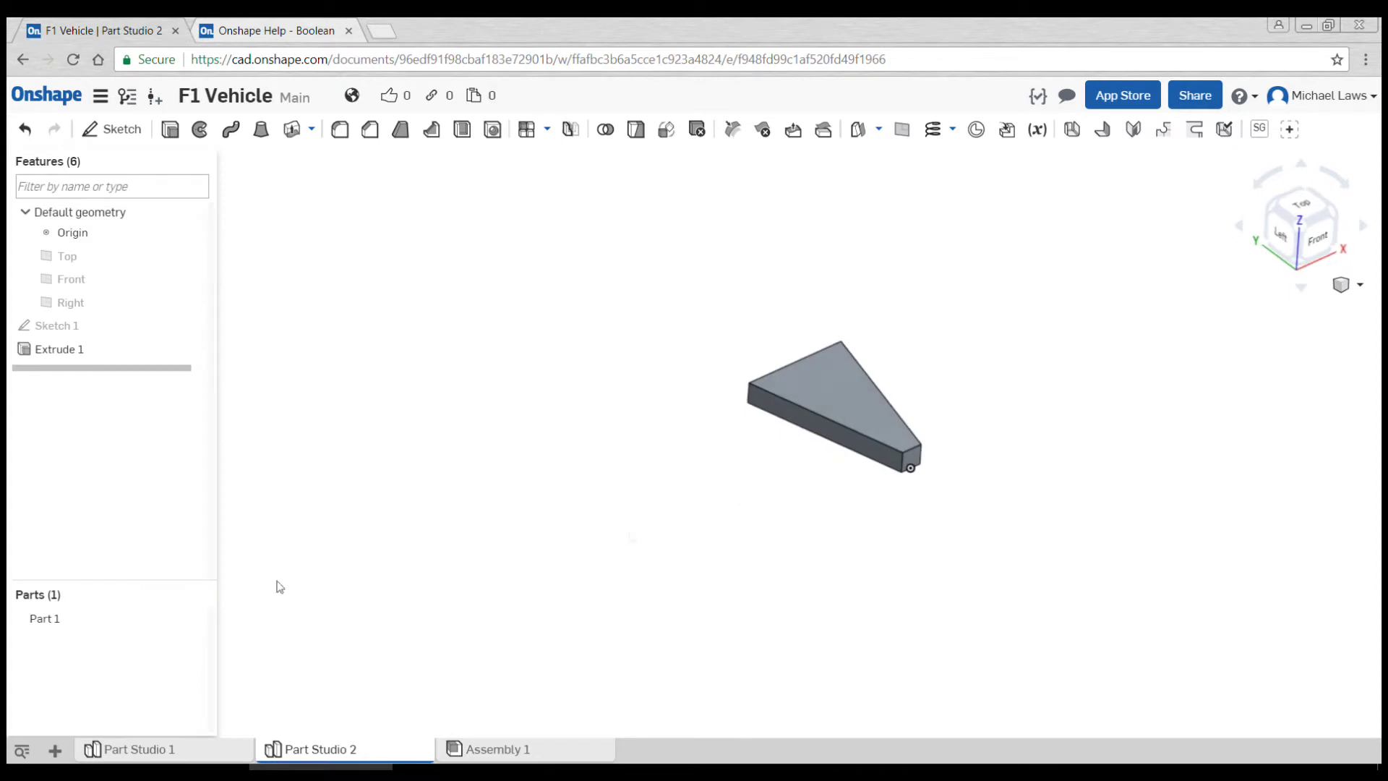
{"action": "right_click", "coordinate": [45, 619]}
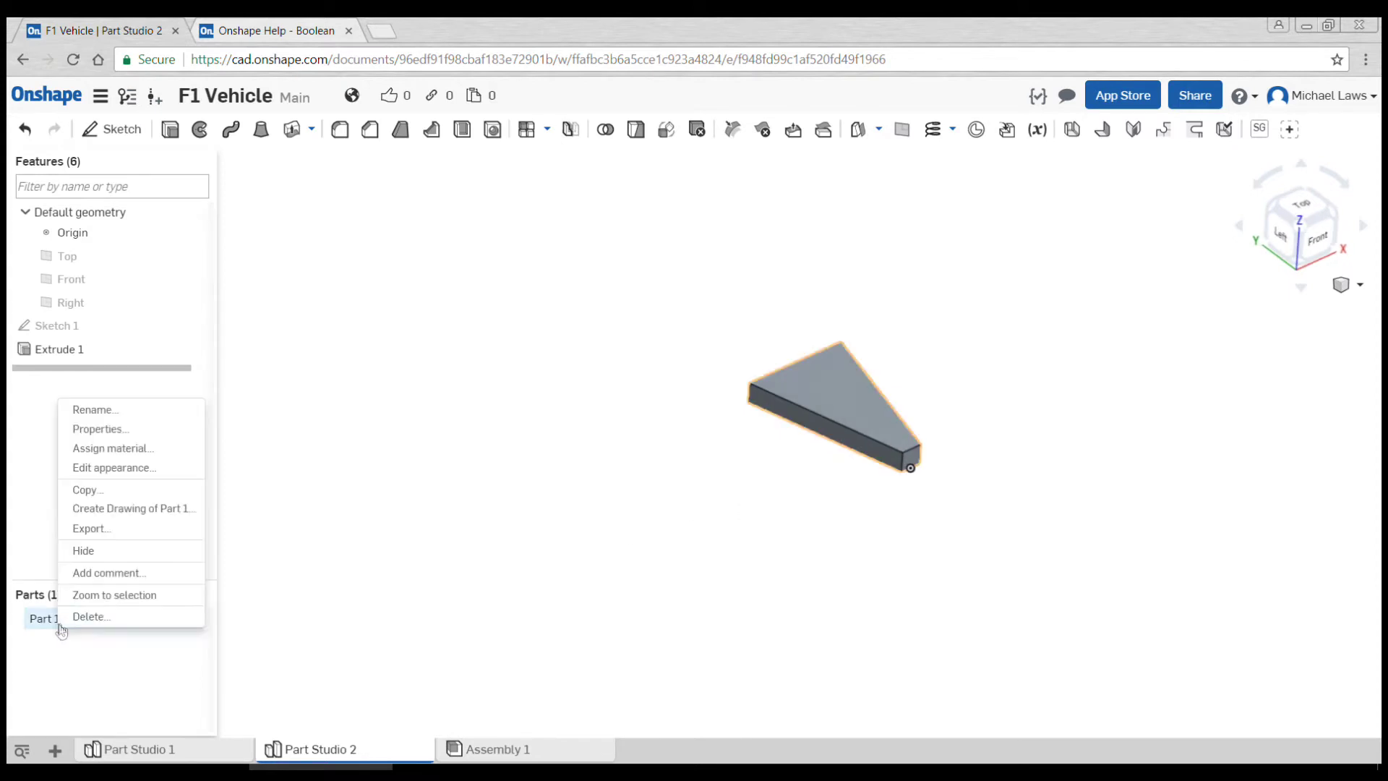
{"action": "left_click", "coordinate": [98, 410]}
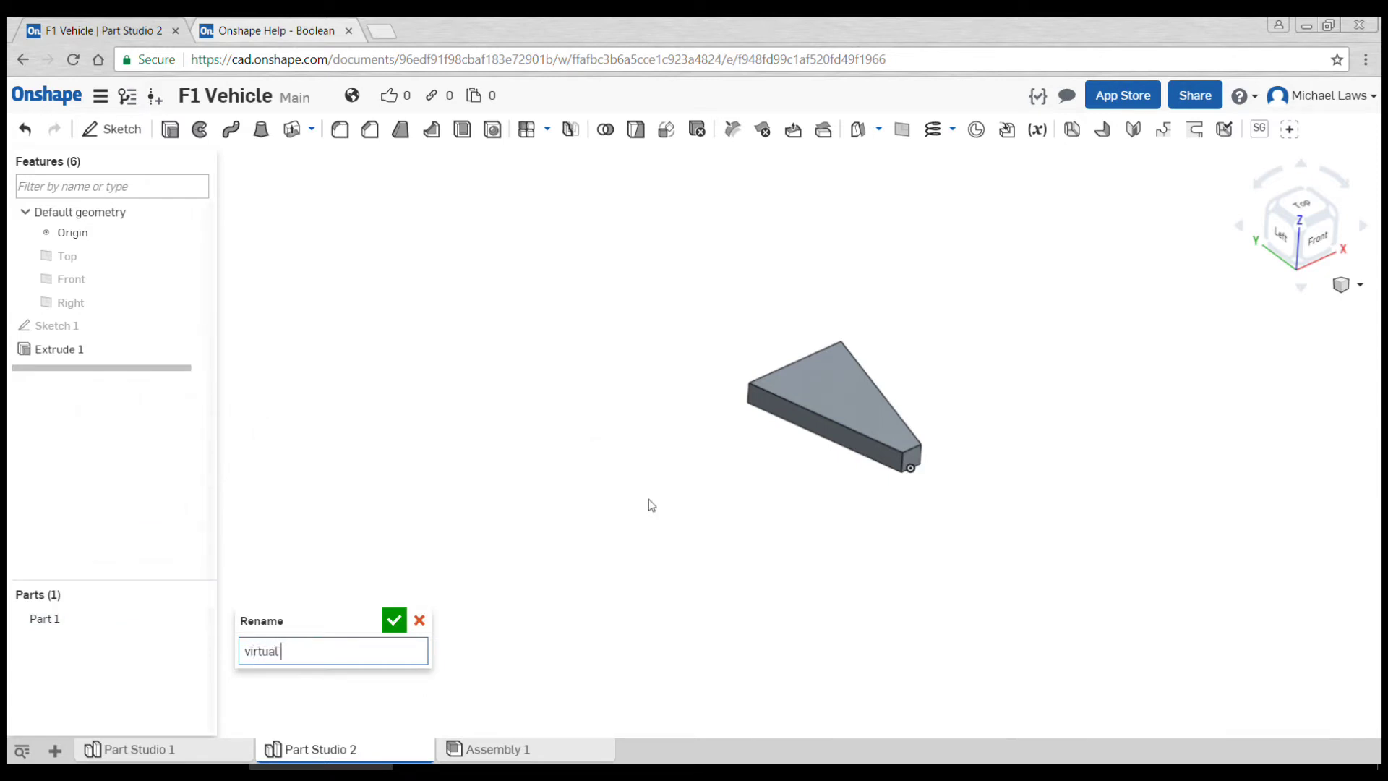
{"action": "key", "text": "Return"}
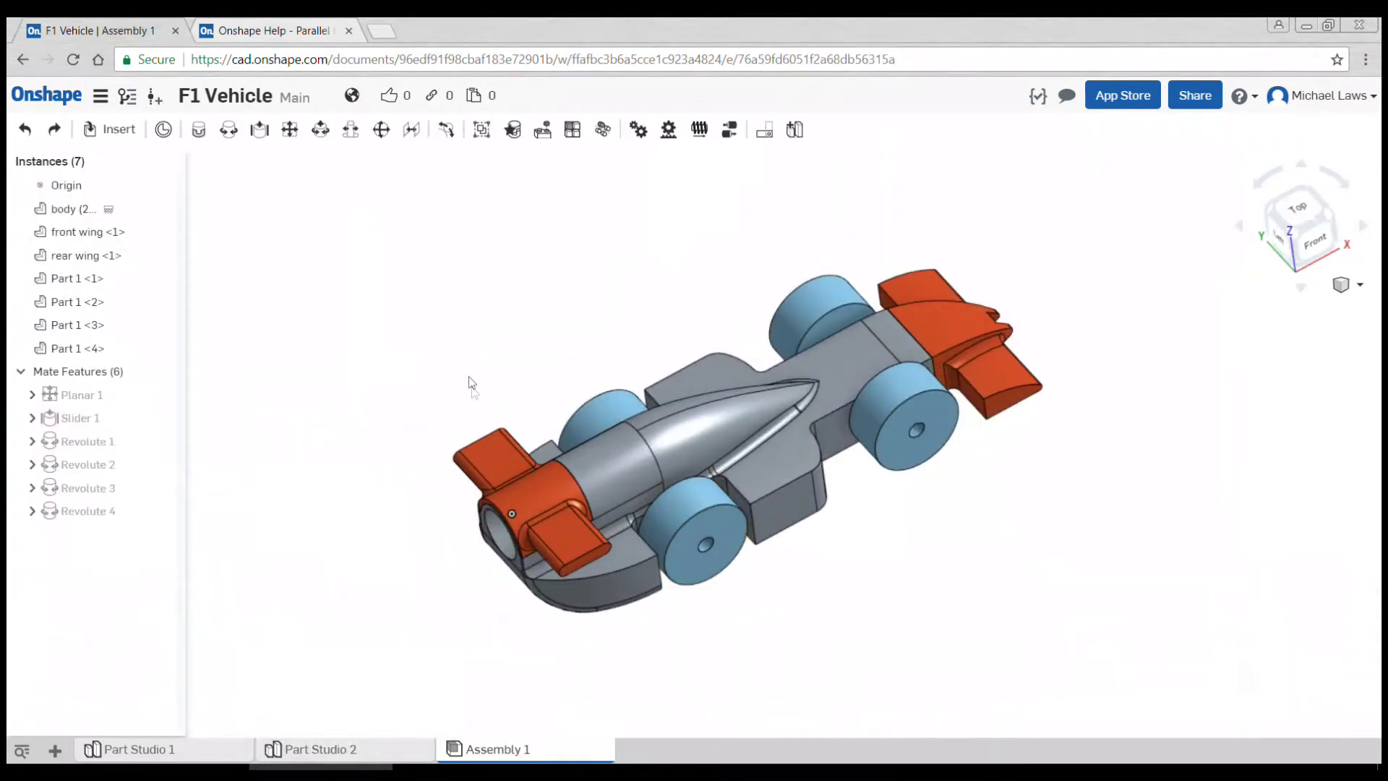
Insert the virtual cargo part from Part Studio 2 into Assembly 1, placing it in the empty space beside the car.
{"action": "left_click", "coordinate": [121, 131]}
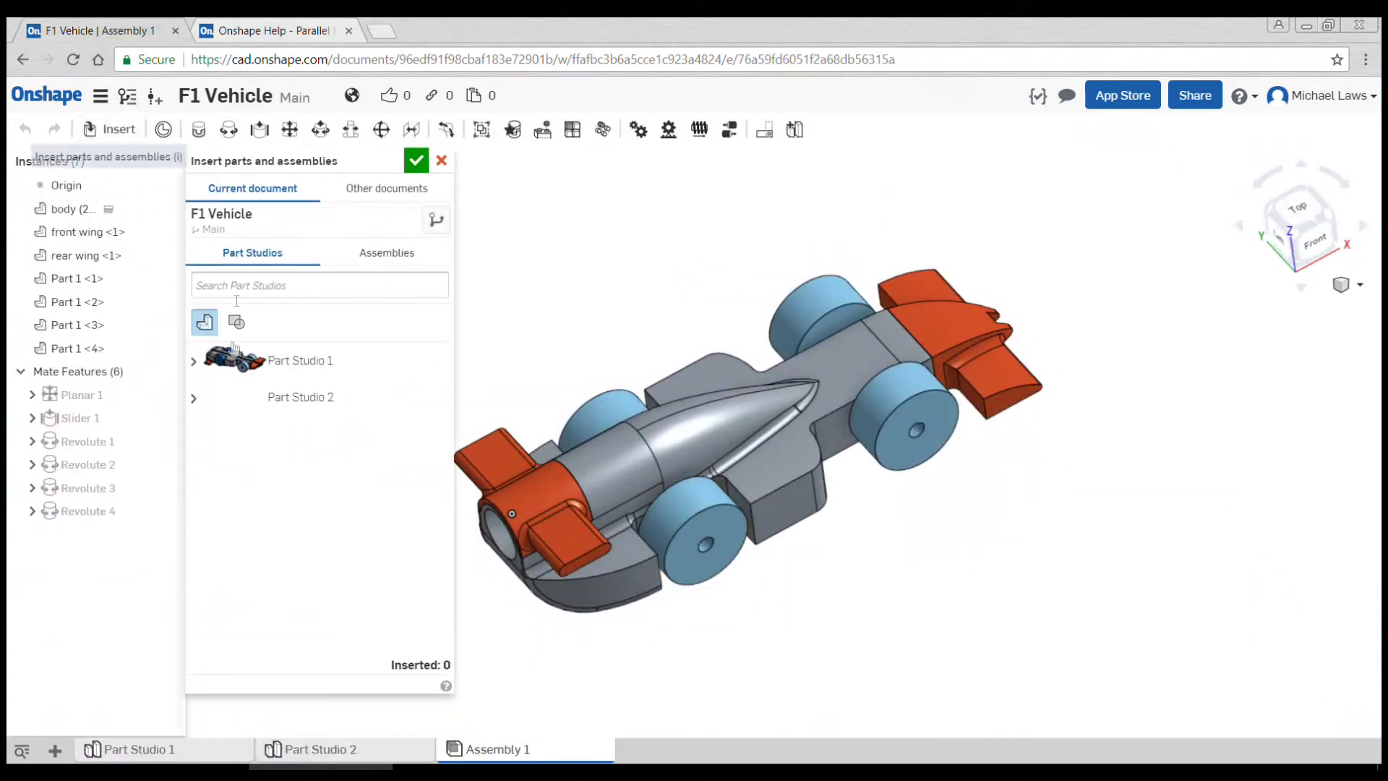
{"action": "left_click", "coordinate": [194, 398]}
{"action": "left_click", "coordinate": [311, 433]}
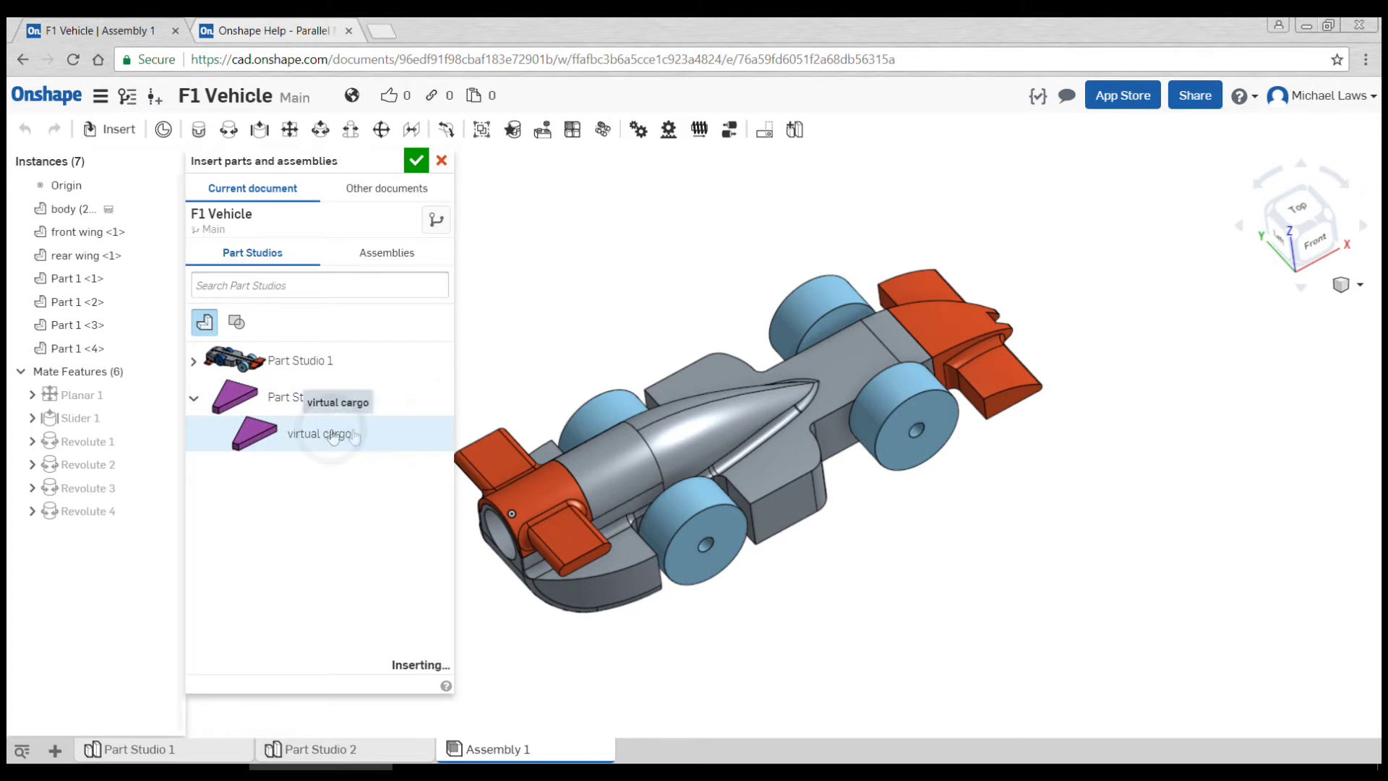
{"action": "left_click", "coordinate": [1009, 588]}
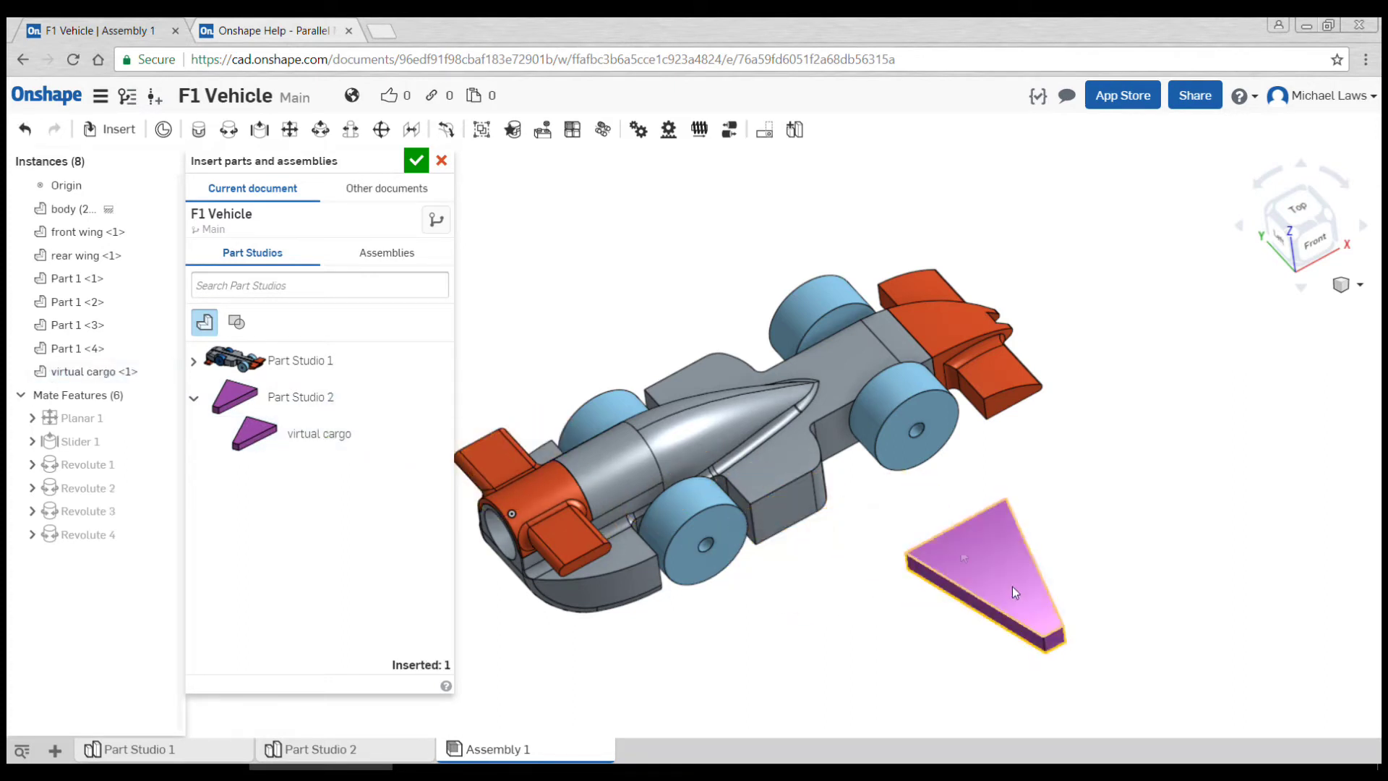
Add a planar mate between the midpoint of the virtual cargo's short top edge and the midpoint of the body's edge behind the front wing.
{"action": "left_click", "coordinate": [416, 161]}
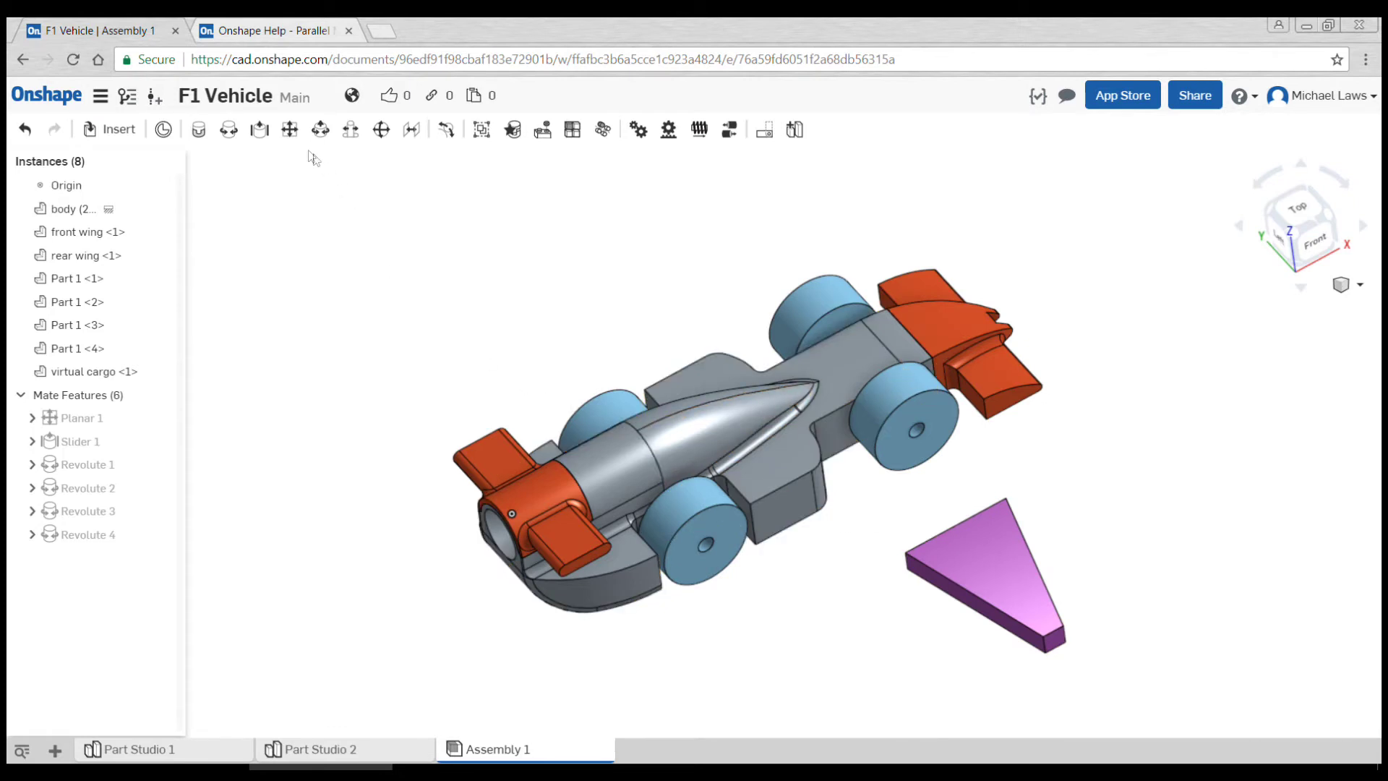
{"action": "left_click", "coordinate": [290, 131]}
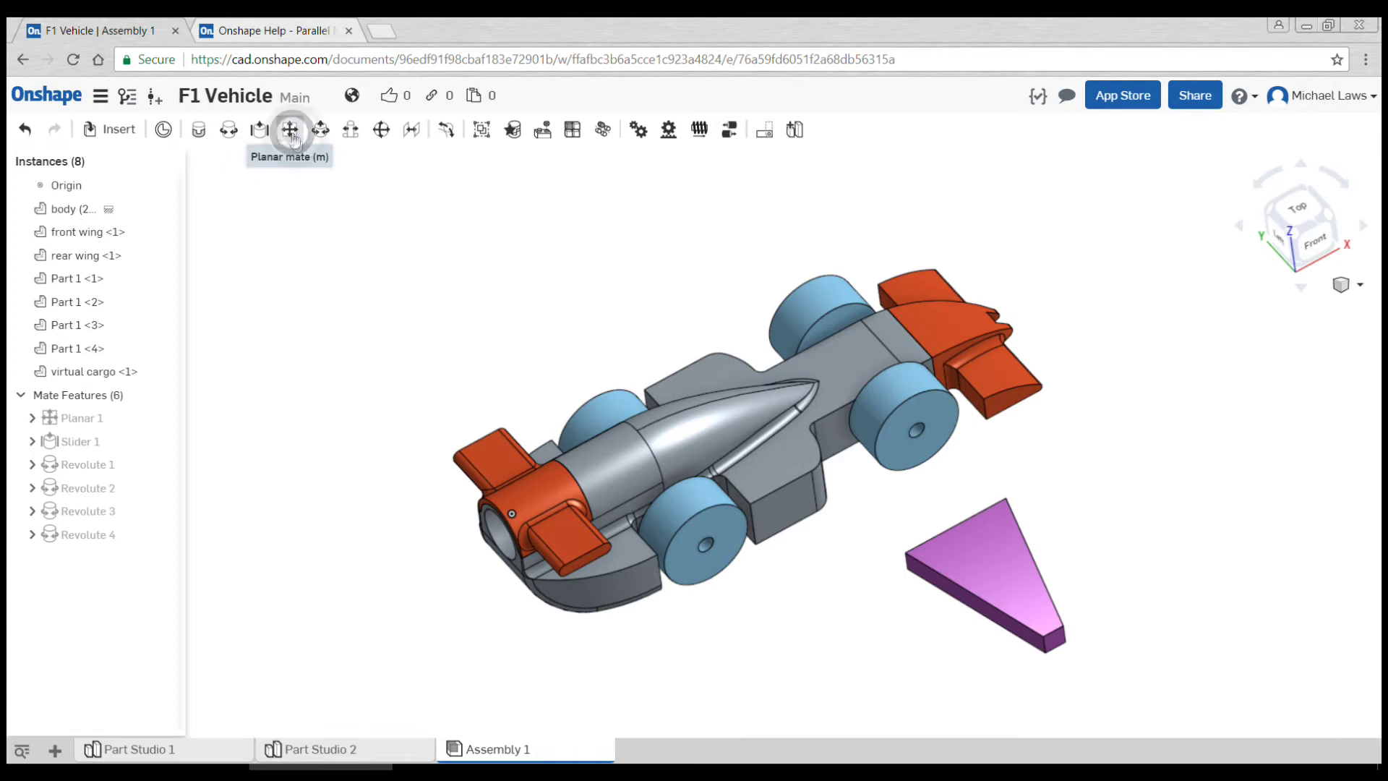
{"action": "scroll", "coordinate": [1055, 641], "scroll_direction": "up", "scroll_amount": 5}
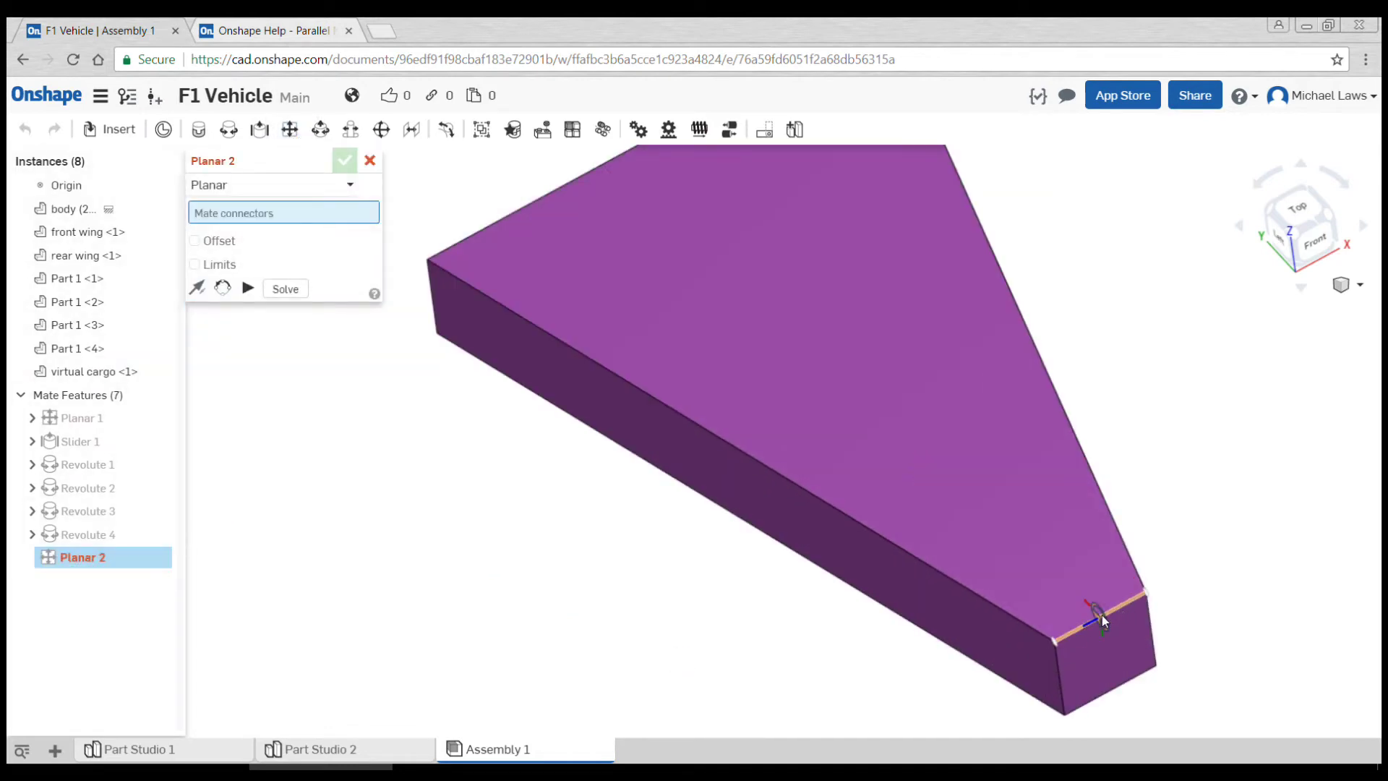
{"action": "left_click", "coordinate": [1100, 615]}
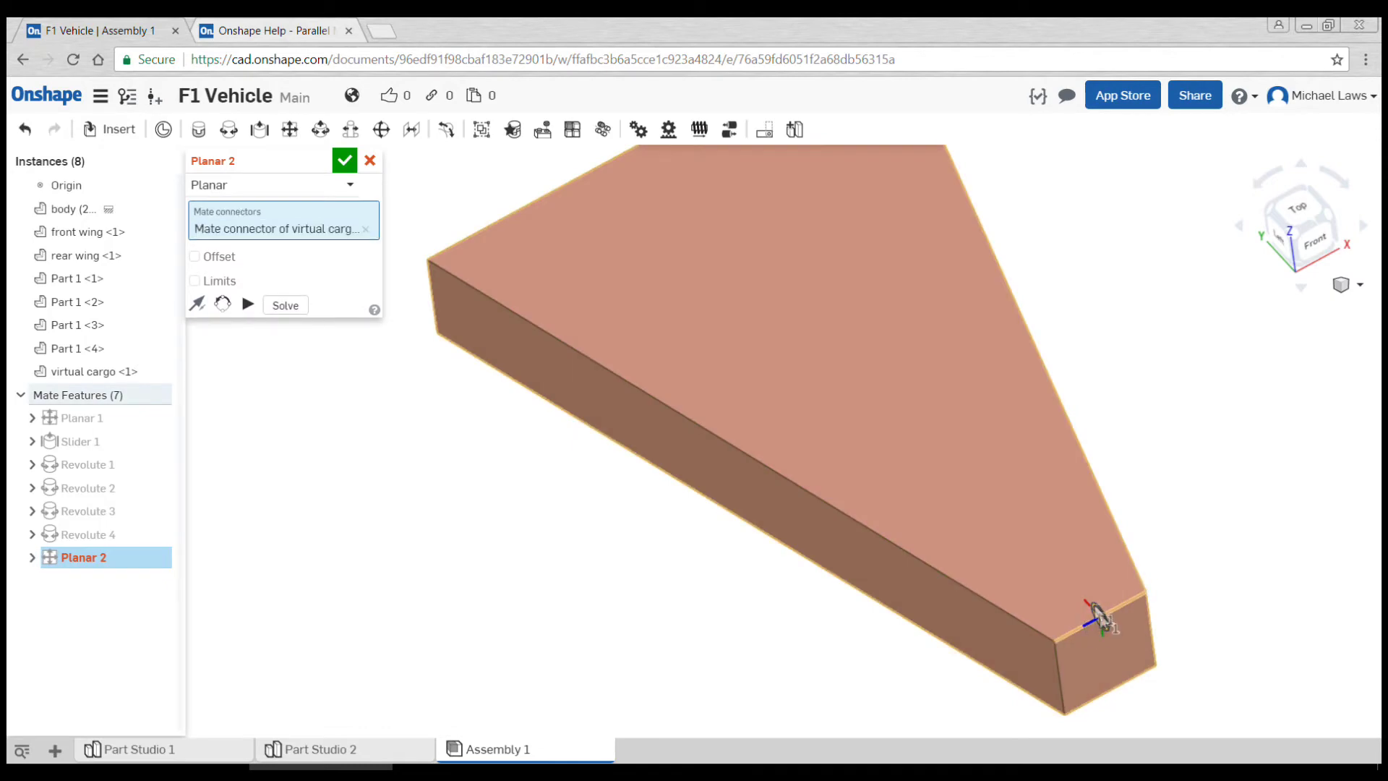
{"action": "scroll", "coordinate": [1092, 609], "scroll_direction": "down", "scroll_amount": 5}
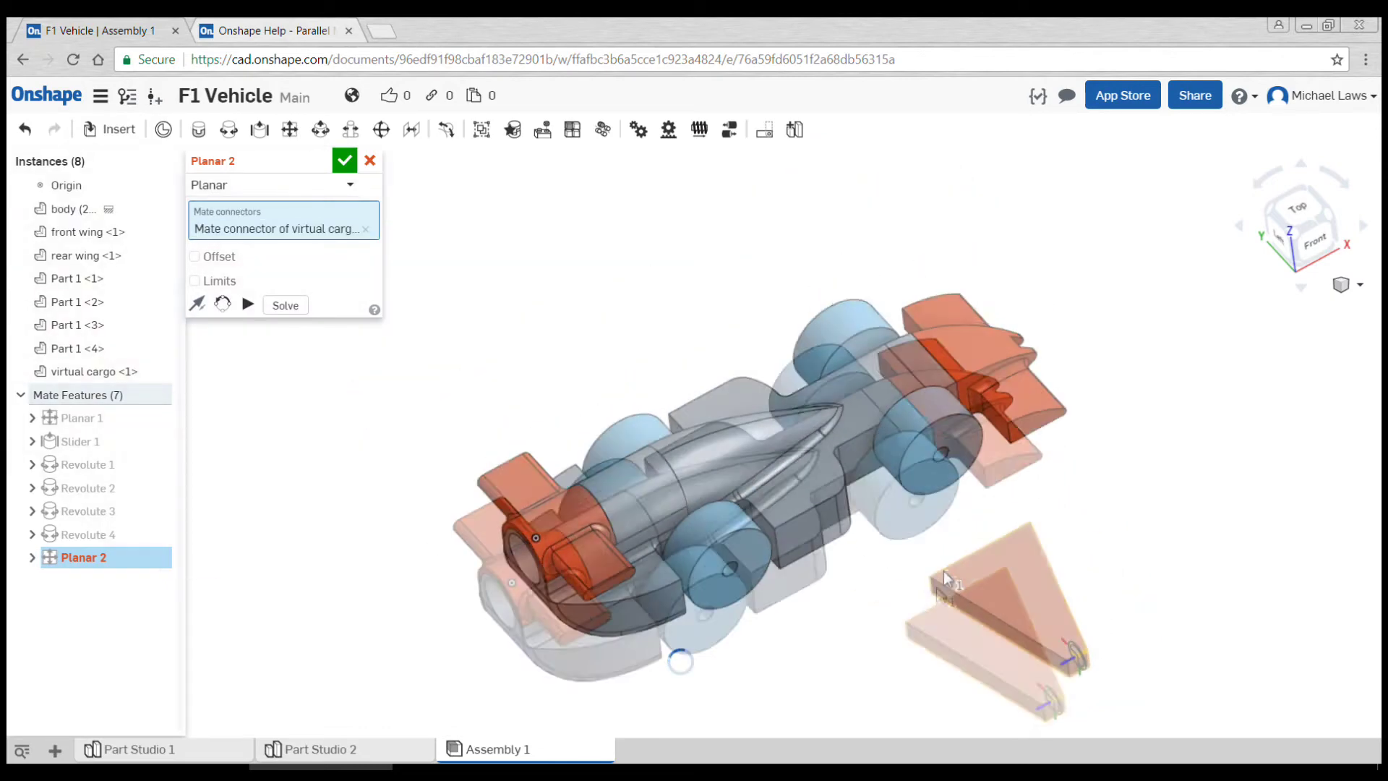
{"action": "scroll", "coordinate": [876, 443], "scroll_direction": "up", "scroll_amount": 5}
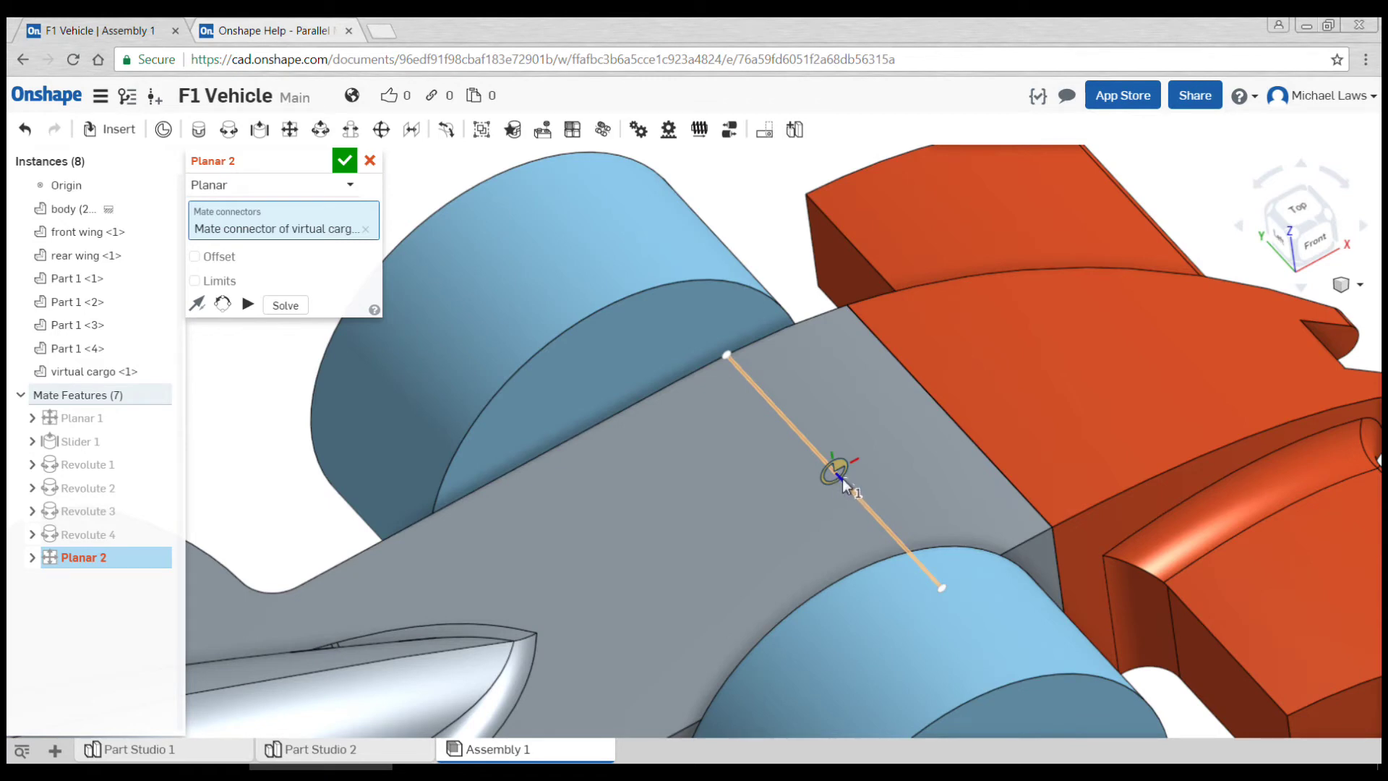
{"action": "left_click", "coordinate": [835, 472]}
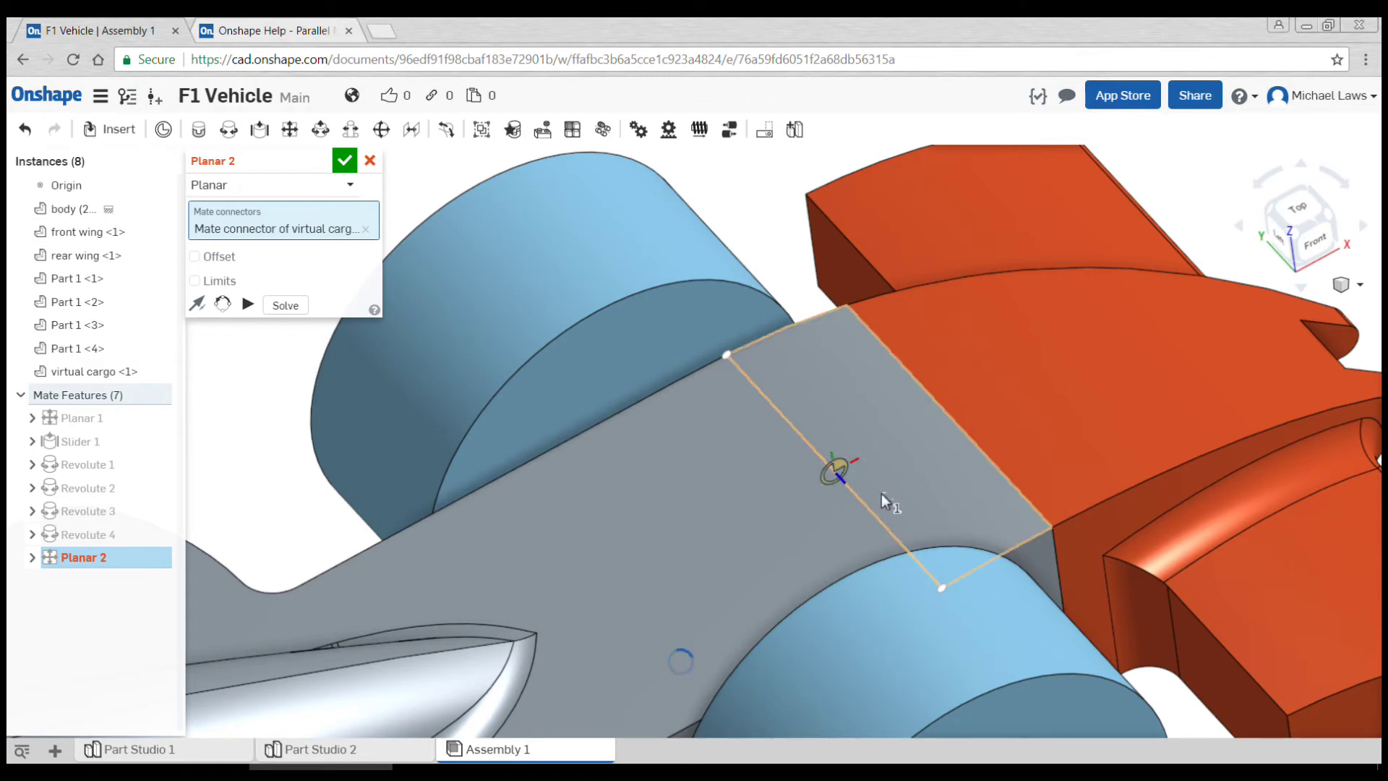
{"action": "left_click", "coordinate": [879, 493]}
{"action": "scroll", "coordinate": [879, 493], "scroll_direction": "down", "scroll_amount": 6}
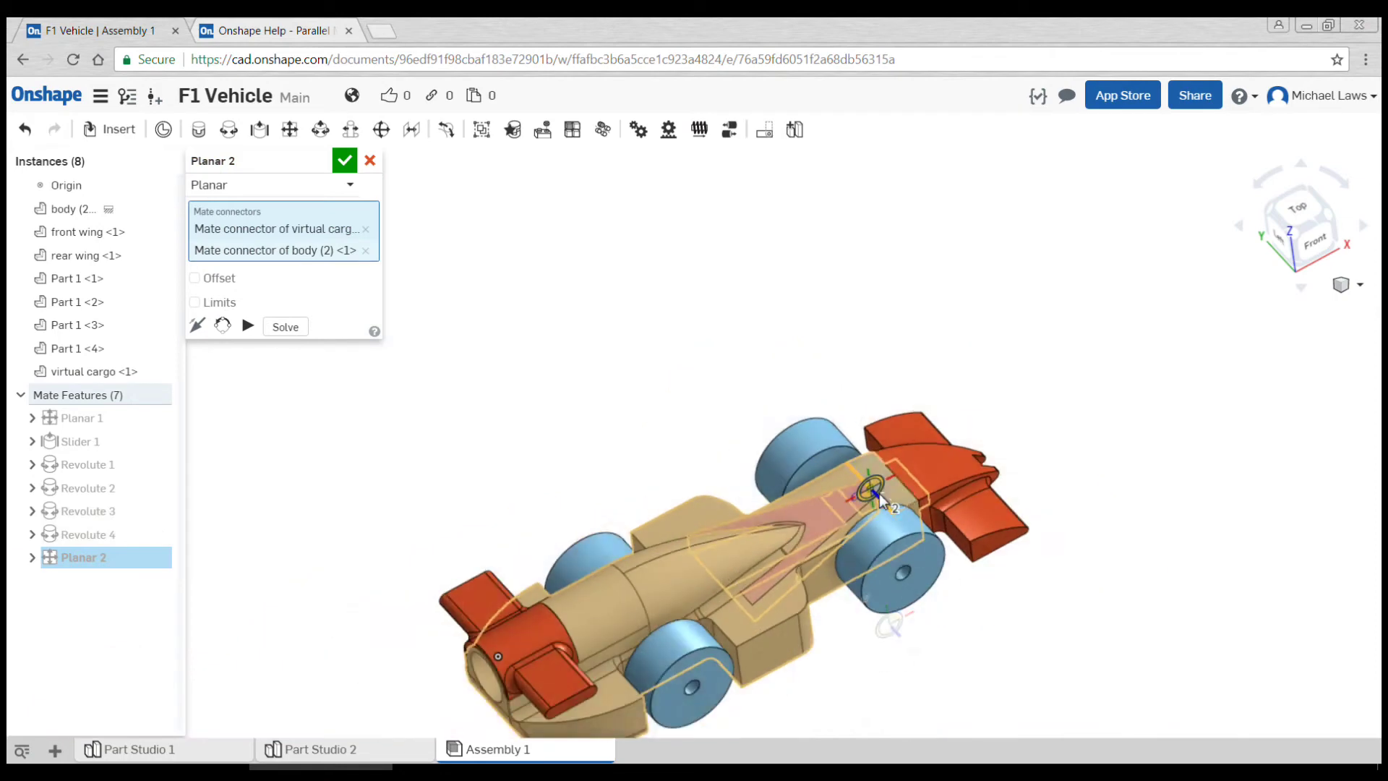
{"action": "mouse_move", "coordinate": [876, 547]}
{"action": "right_mouse_down"}
{"action": "mouse_move", "coordinate": [847, 477]}
{"action": "mouse_move", "coordinate": [883, 555]}
{"action": "right_mouse_up"}
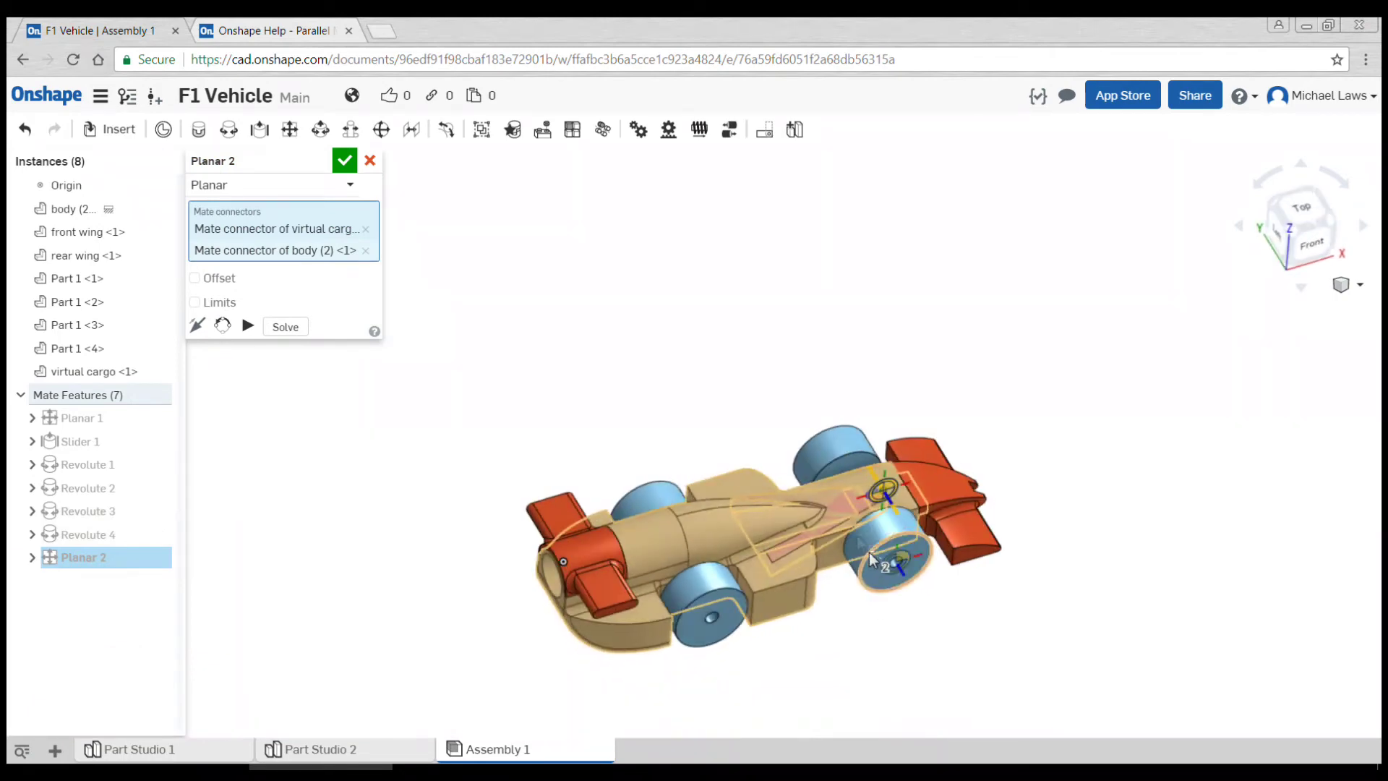
{"action": "left_click", "coordinate": [345, 161]}
Slide the virtual cargo rearward along the car's body by about 11.1 mm.
{"action": "right_click_drag", "start_coordinate": [657, 289], "coordinate": [660, 347]}
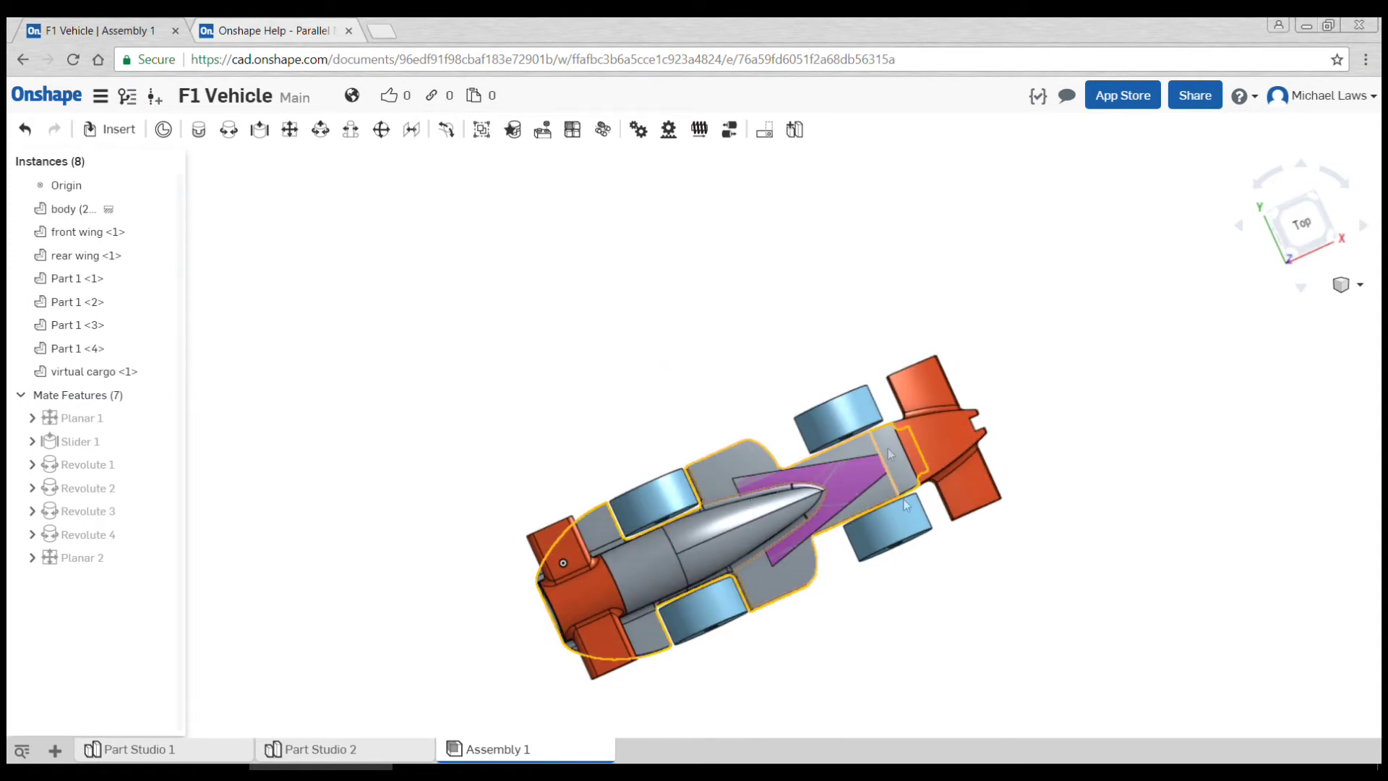
{"action": "right_click_drag", "start_coordinate": [886, 569], "coordinate": [874, 496]}
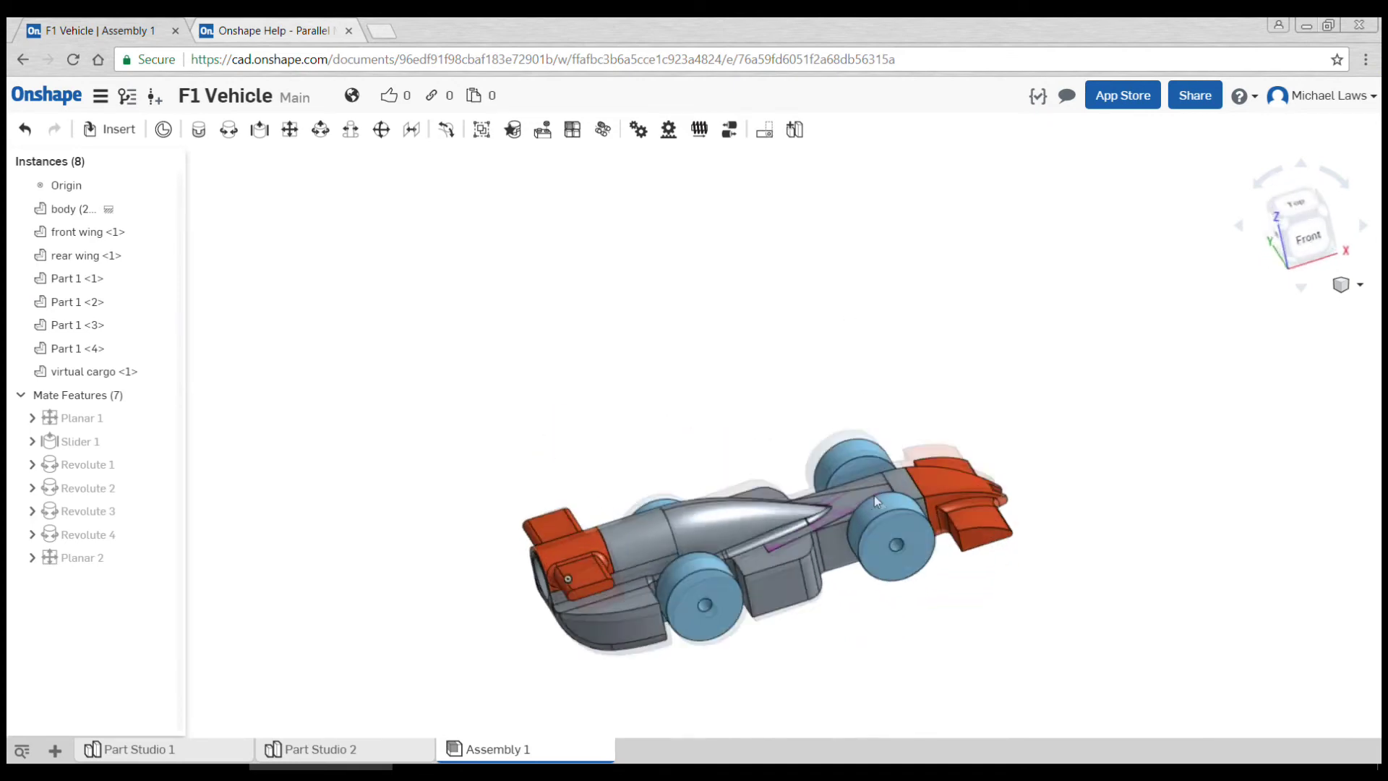
{"action": "scroll", "coordinate": [883, 508], "scroll_direction": "up", "scroll_amount": 5}
{"action": "right_click_drag", "start_coordinate": [902, 566], "coordinate": [934, 577]}
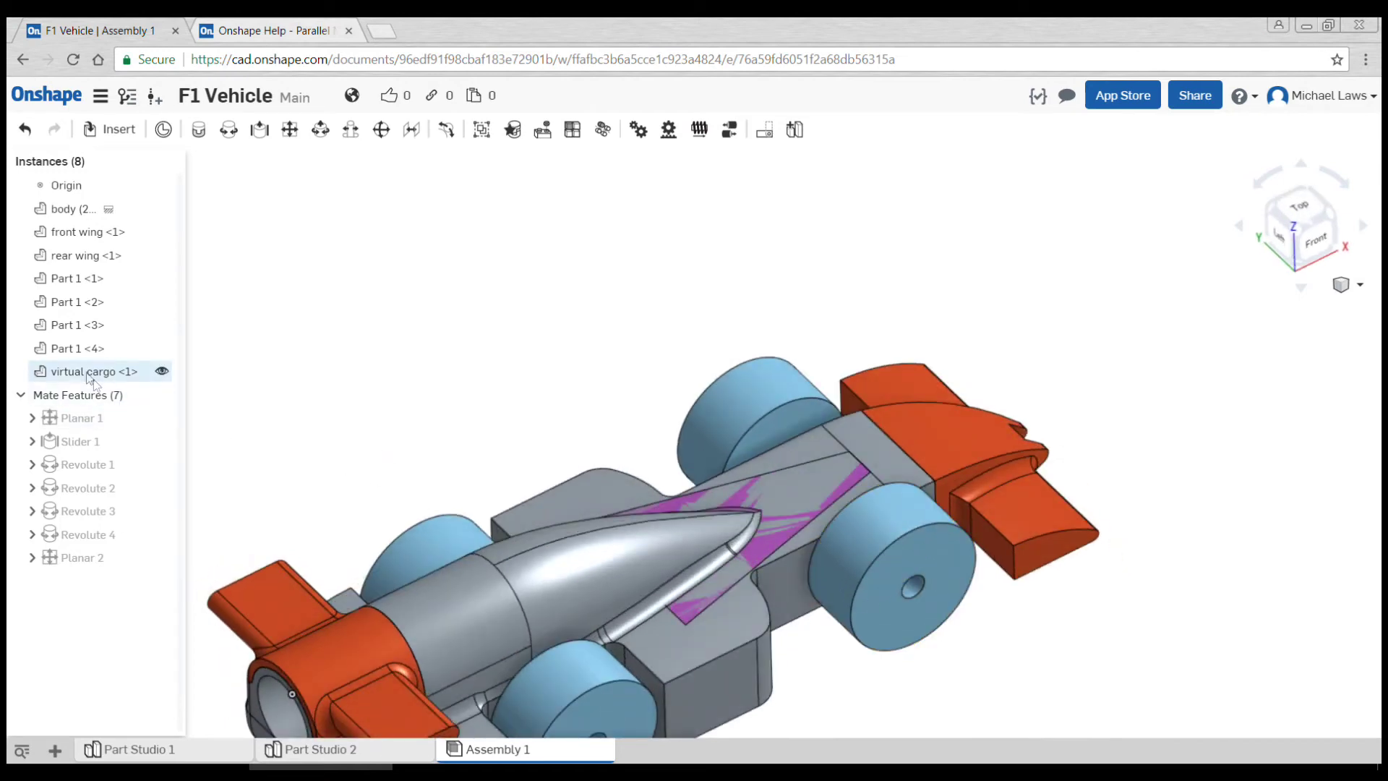
{"action": "left_click", "coordinate": [94, 371]}
{"action": "scroll", "coordinate": [470, 336], "scroll_direction": "down", "scroll_amount": 3}
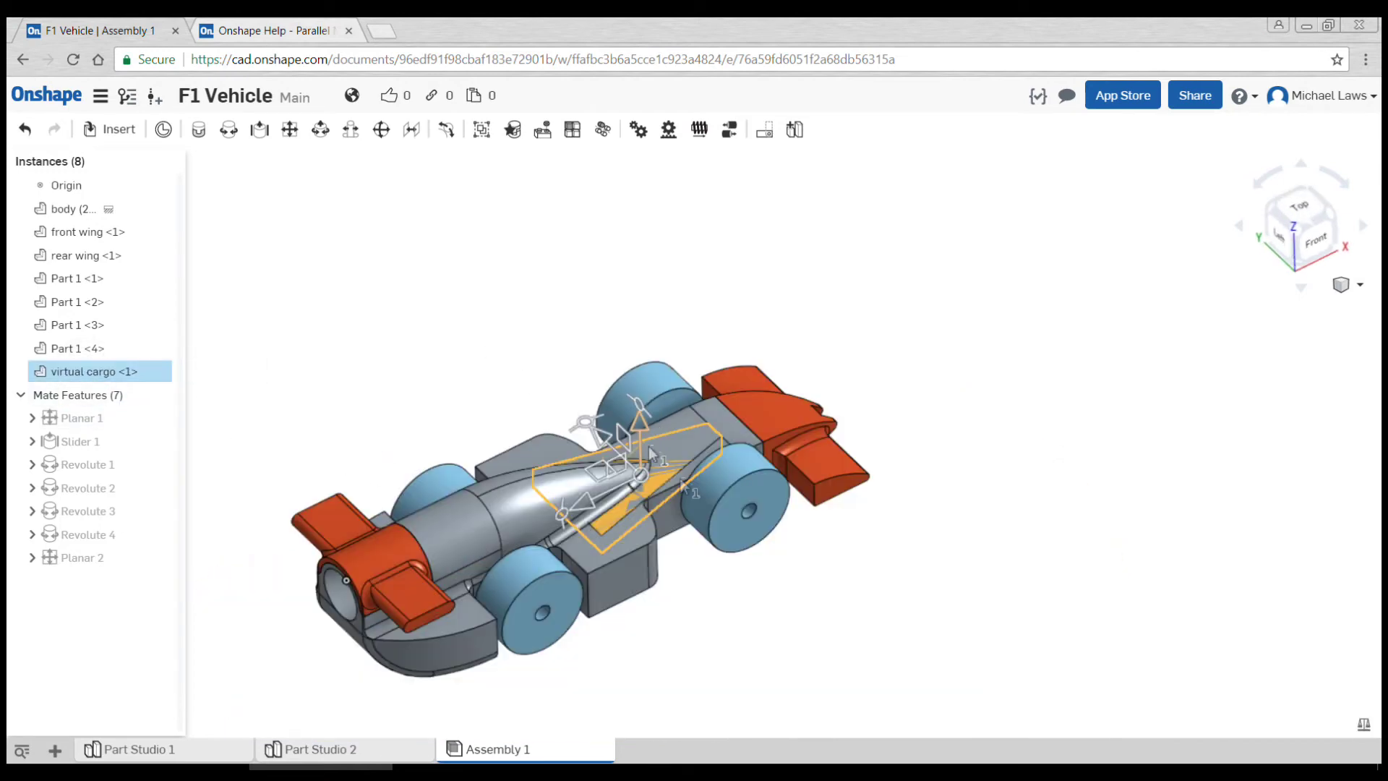
{"action": "right_click_drag", "start_coordinate": [680, 480], "coordinate": [714, 545]}
{"action": "left_click_drag", "start_coordinate": [589, 517], "coordinate": [568, 540]}
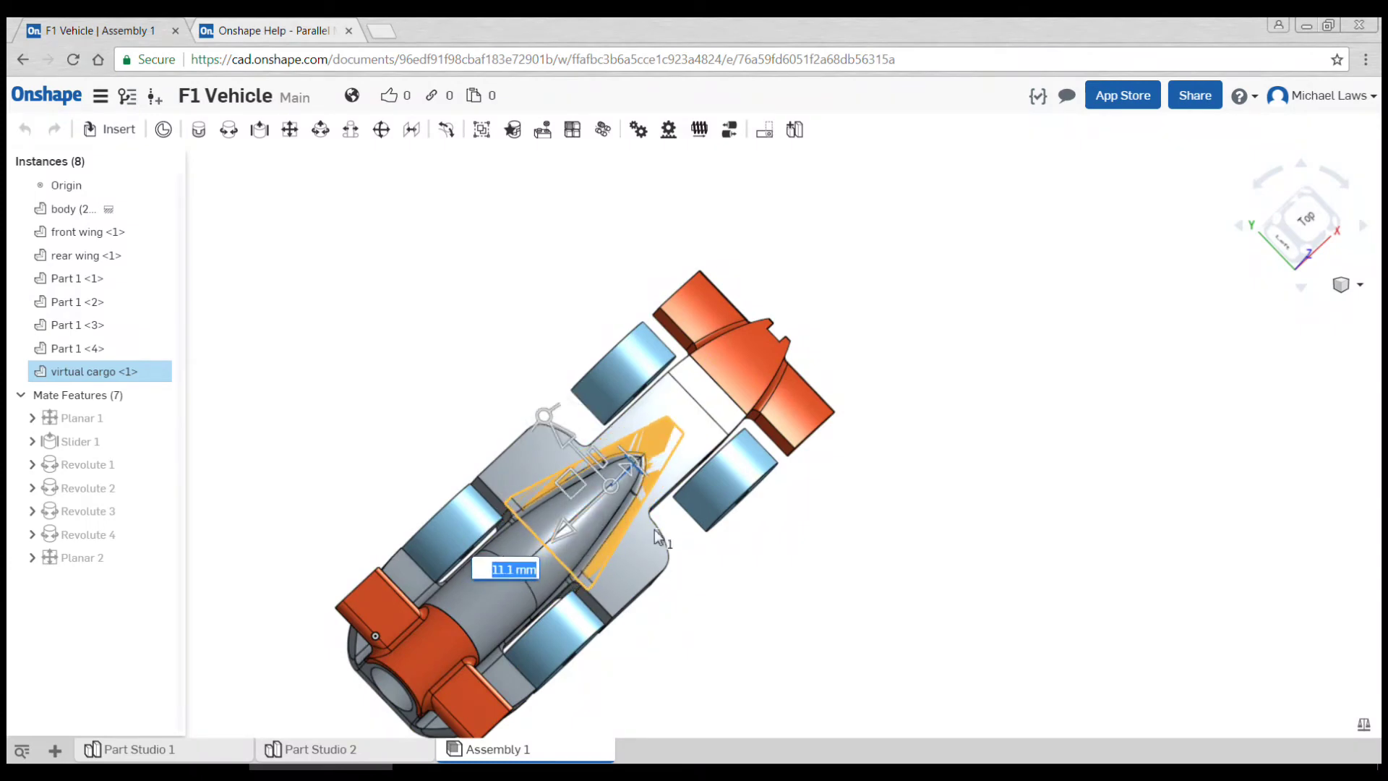
Lower the virtual cargo until it sits fully inside the car's body.
{"action": "left_click_drag", "start_coordinate": [566, 438], "coordinate": [522, 374]}
{"action": "right_click_drag", "start_coordinate": [705, 550], "coordinate": [611, 444]}
{"action": "mouse_move", "coordinate": [602, 440]}
{"action": "left_mouse_down"}
{"action": "mouse_move", "coordinate": [615, 463]}
{"action": "mouse_move", "coordinate": [615, 448]}
{"action": "left_mouse_up"}
{"action": "right_click_drag", "start_coordinate": [649, 366], "coordinate": [665, 418]}
{"action": "left_click", "coordinate": [607, 278]}
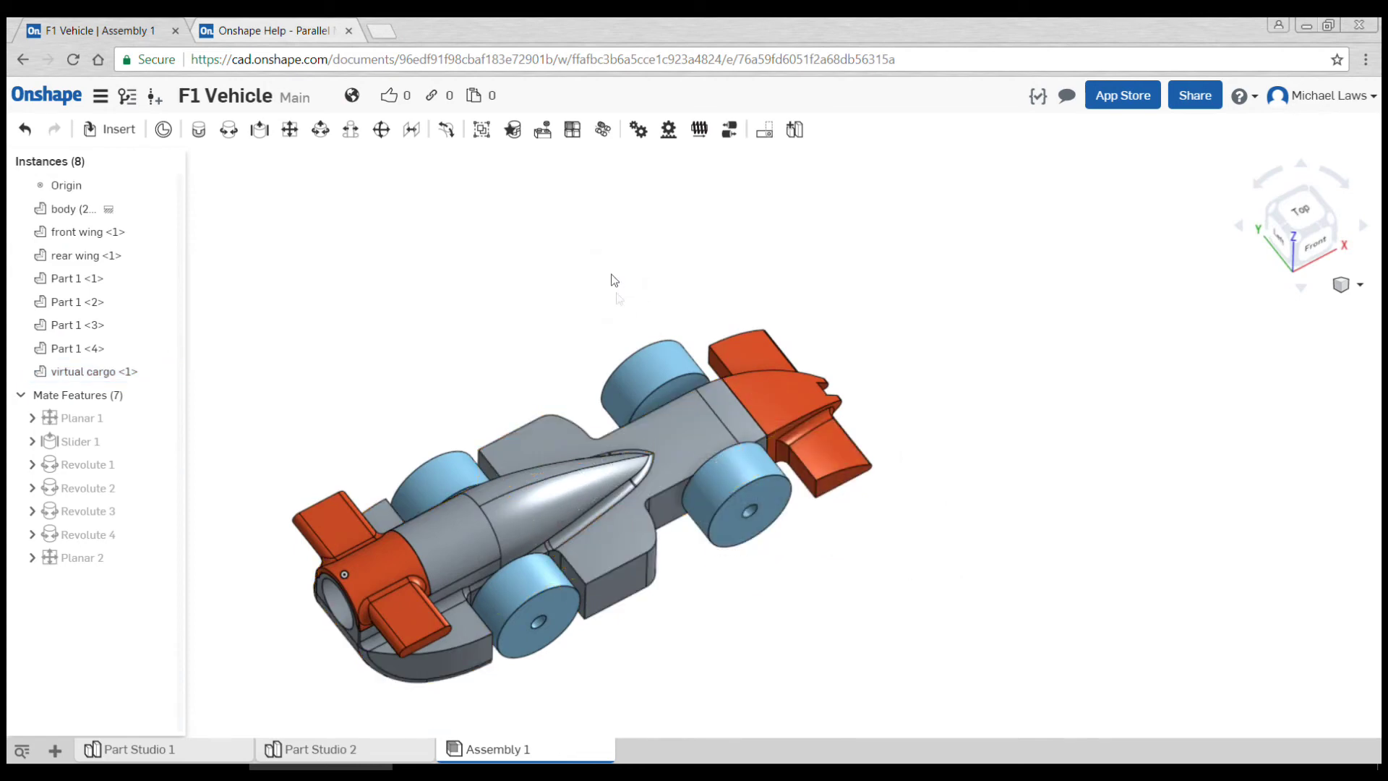
Locate the virtual cargo in the assembly and turn on a lengthwise section view through the car.
{"action": "left_click", "coordinate": [85, 372]}
{"action": "left_click", "coordinate": [360, 244]}
{"action": "right_click_drag", "start_coordinate": [854, 595], "coordinate": [786, 599]}
{"action": "key", "text": "f"}
{"action": "scroll", "coordinate": [803, 568], "scroll_direction": "down", "scroll_amount": 2}
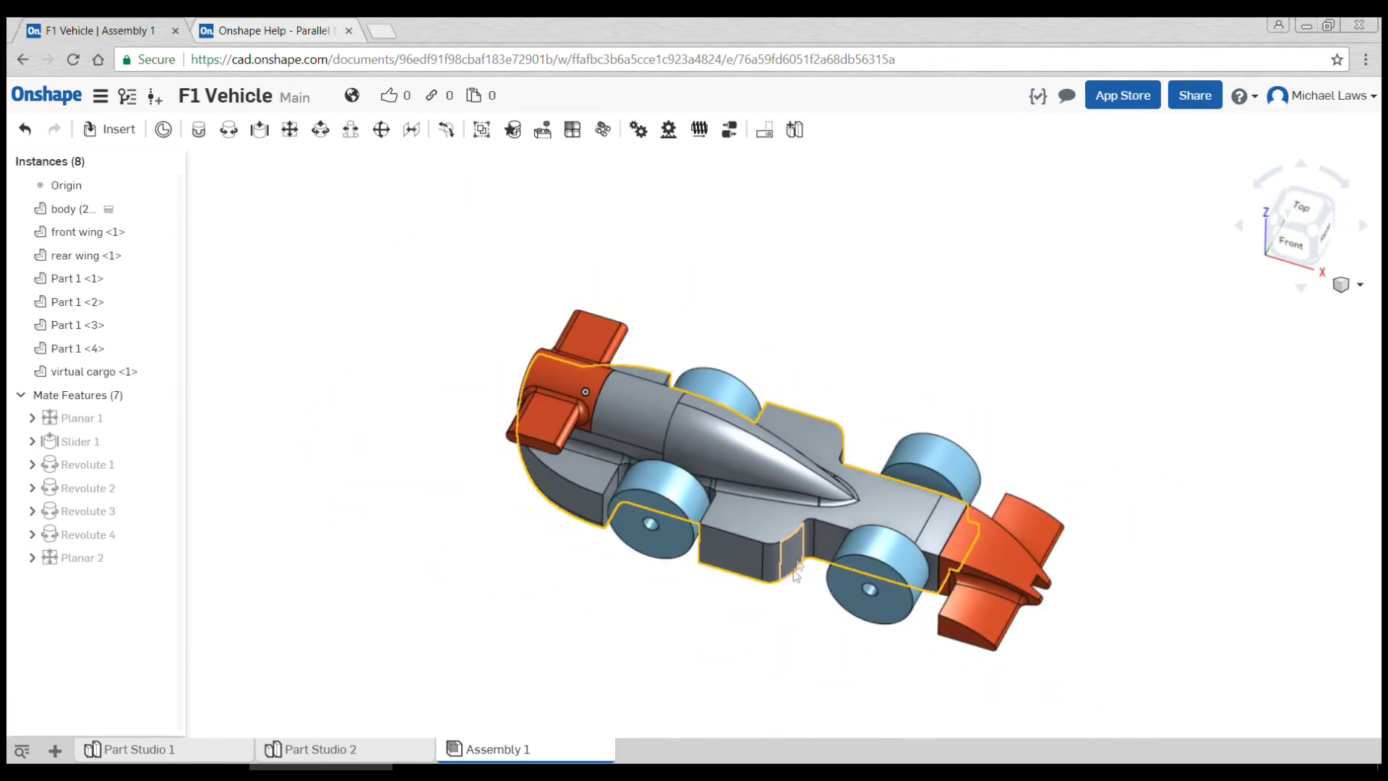
{"action": "right_click_drag", "start_coordinate": [762, 636], "coordinate": [759, 607]}
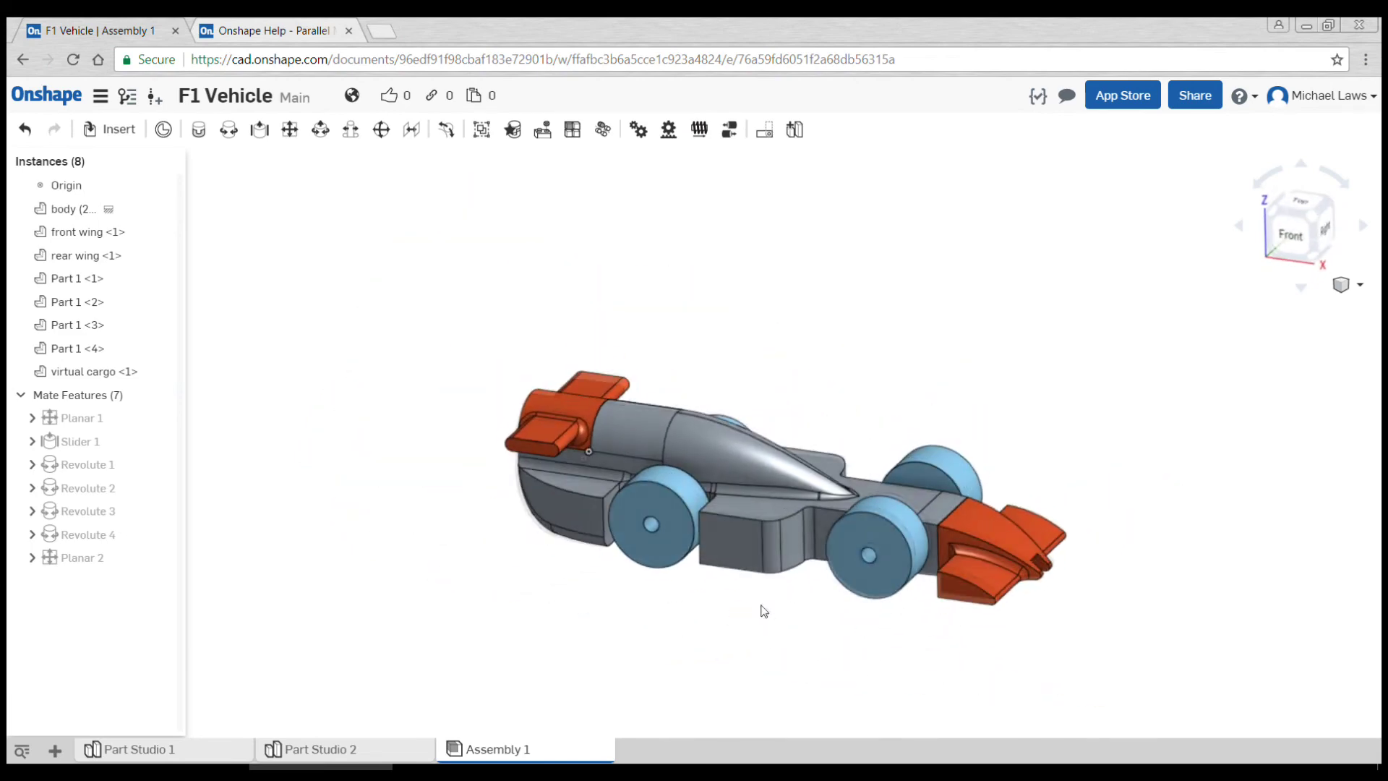
{"action": "left_click", "coordinate": [1361, 287]}
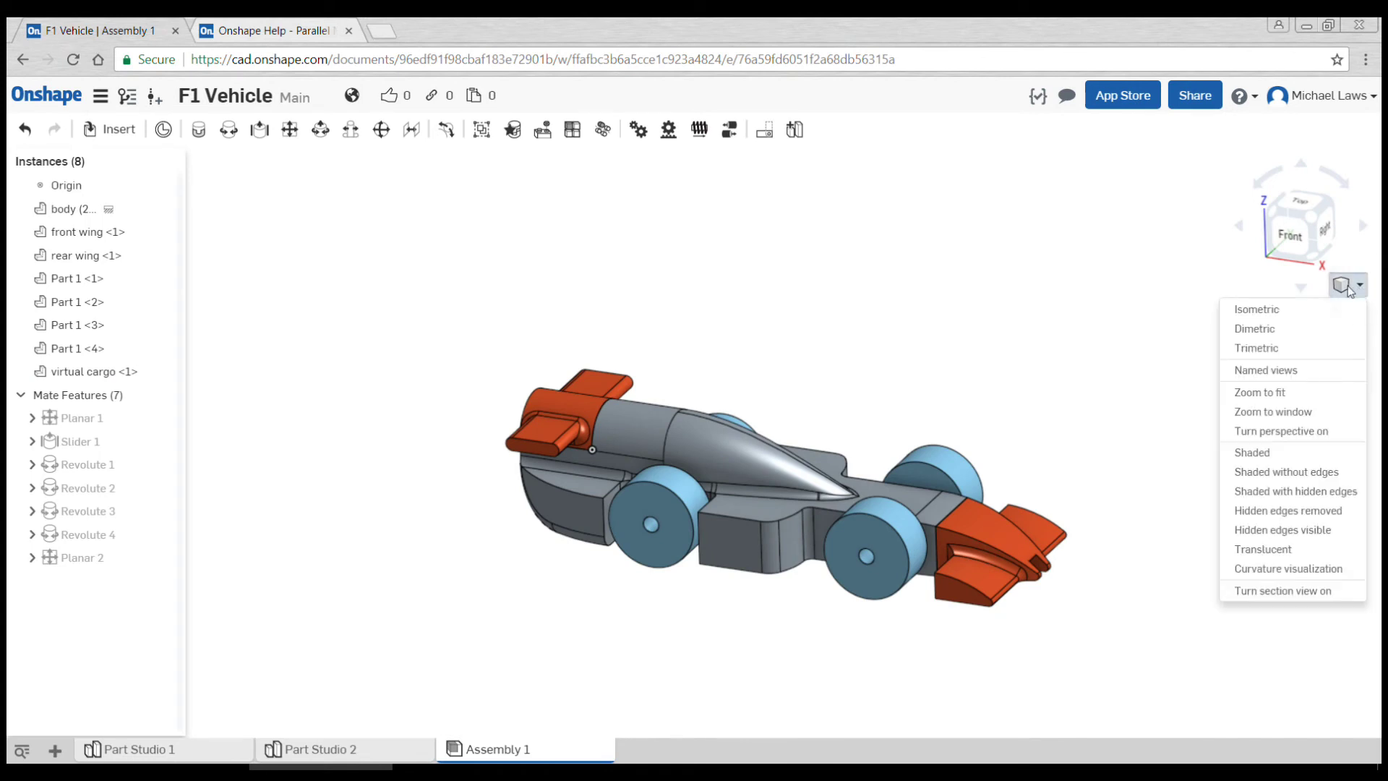
{"action": "left_click", "coordinate": [1280, 591]}
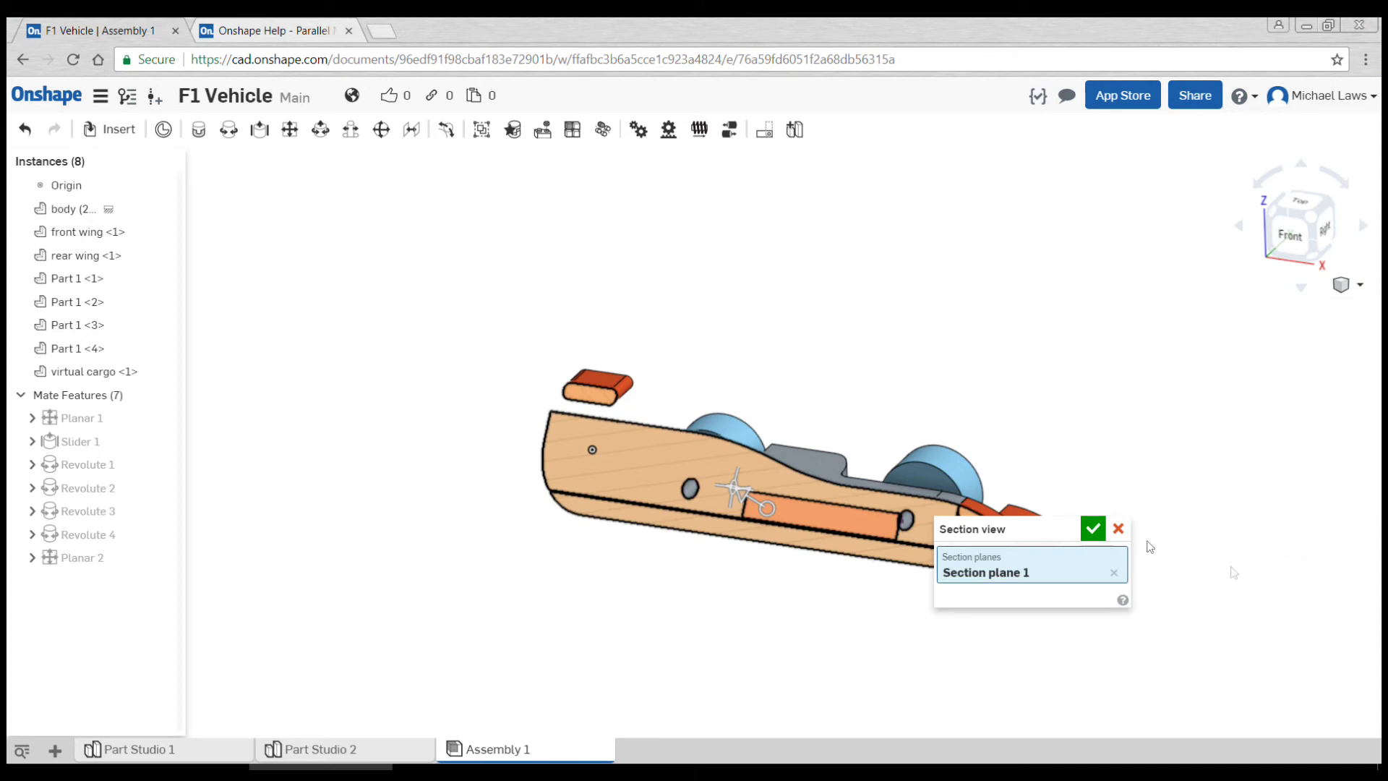
Tilt the section plane by about 35 degrees.
{"action": "right_click_drag", "start_coordinate": [877, 494], "coordinate": [714, 513]}
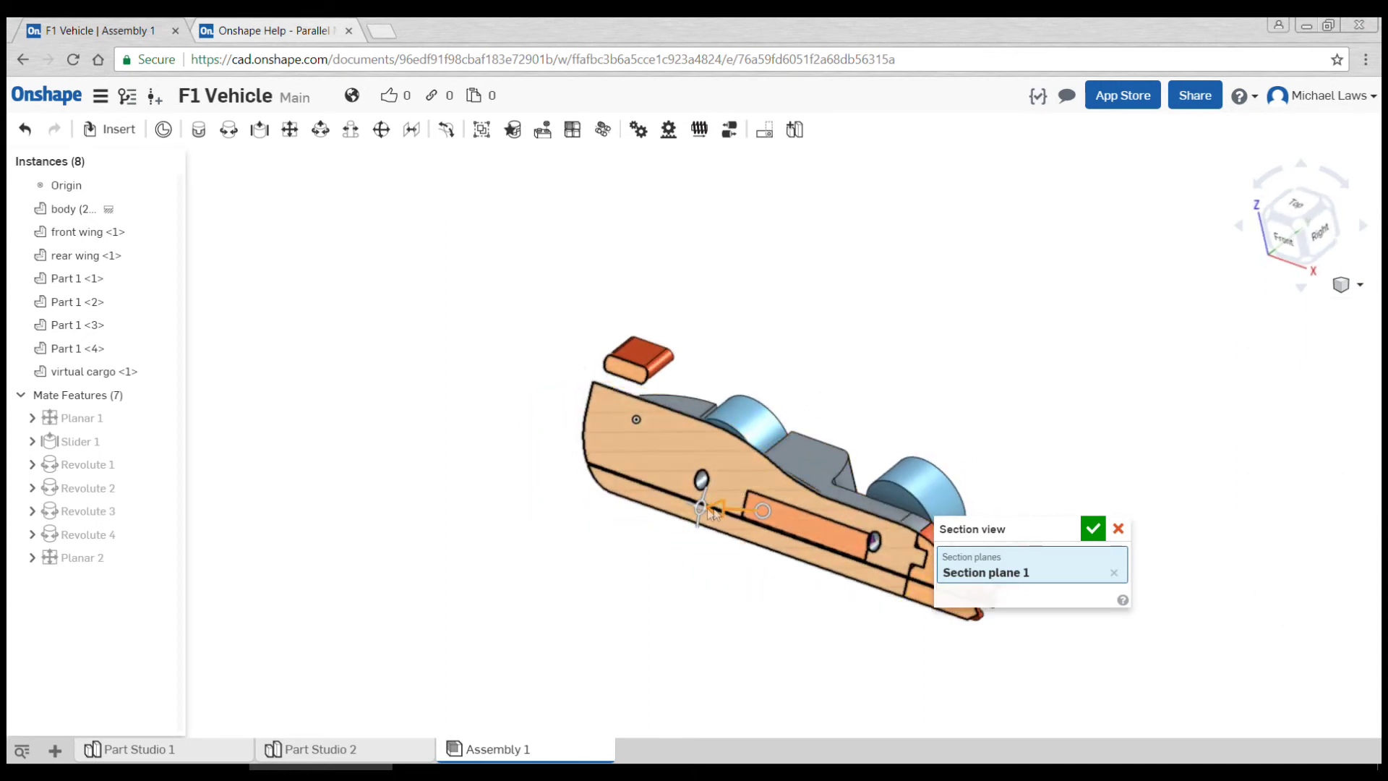
{"action": "left_click_drag", "start_coordinate": [701, 509], "coordinate": [708, 549]}
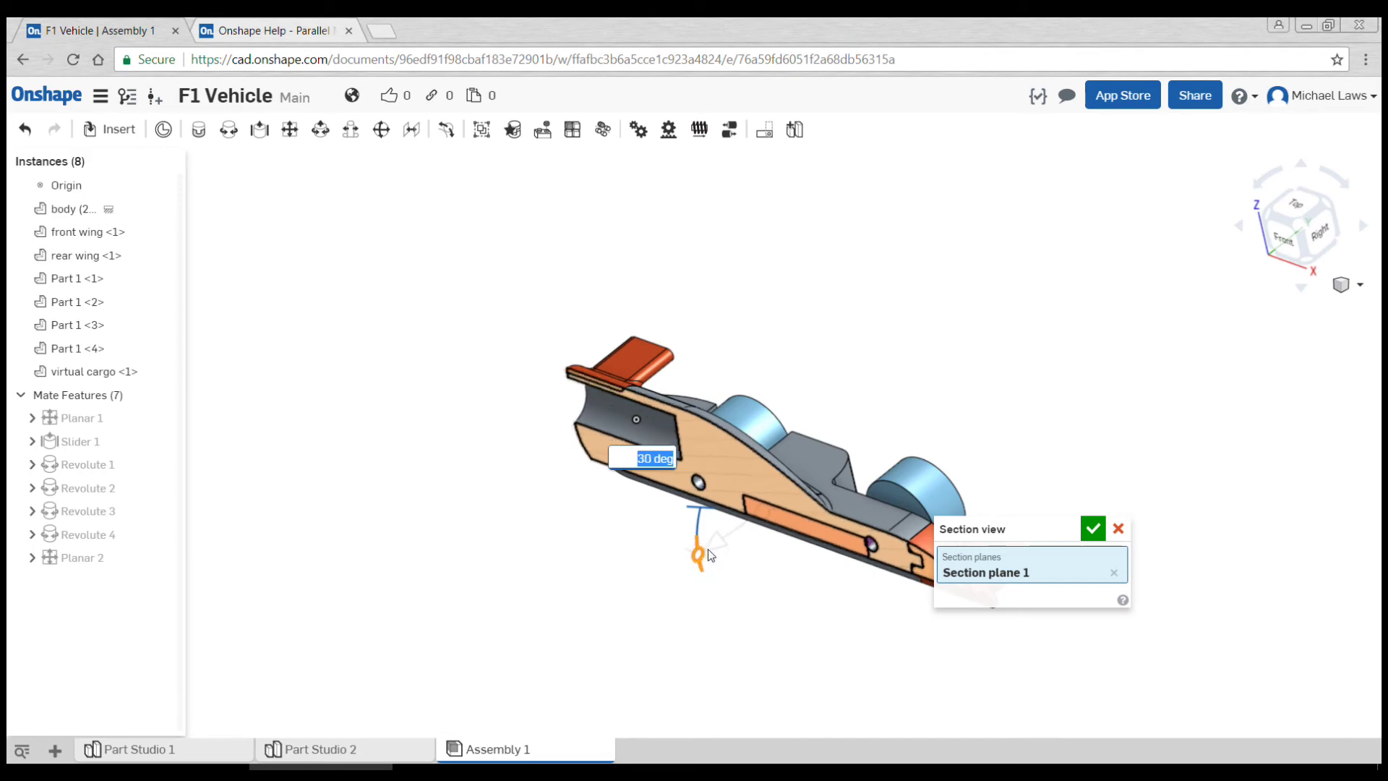
{"action": "left_click_drag", "start_coordinate": [709, 550], "coordinate": [710, 558]}
{"action": "right_click_drag", "start_coordinate": [731, 465], "coordinate": [821, 348]}
Accept the section view and examine the cut at the rear wing, the front wing joint and the virtual cargo for interference.
{"action": "scroll", "coordinate": [632, 393], "scroll_direction": "up", "scroll_amount": 10}
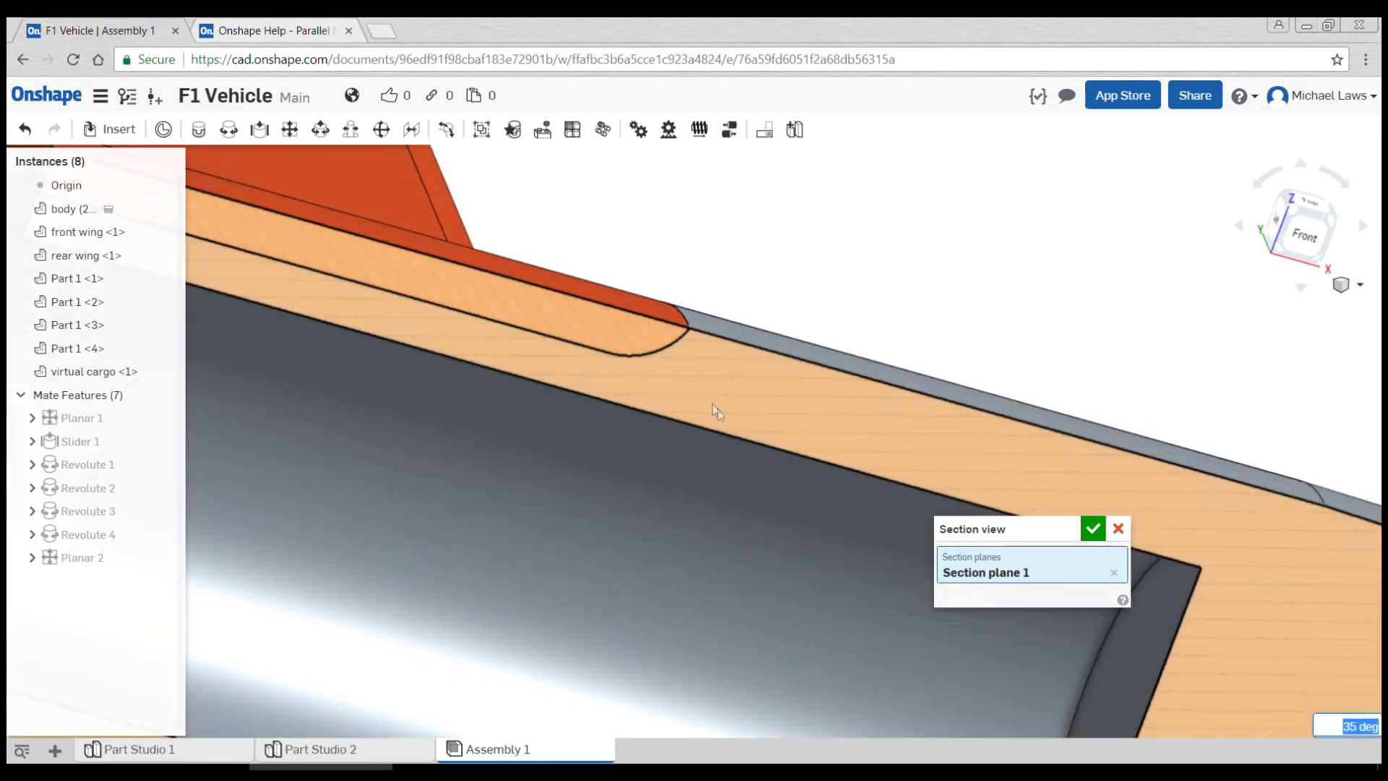
{"action": "scroll", "coordinate": [712, 403], "scroll_direction": "down", "scroll_amount": 10}
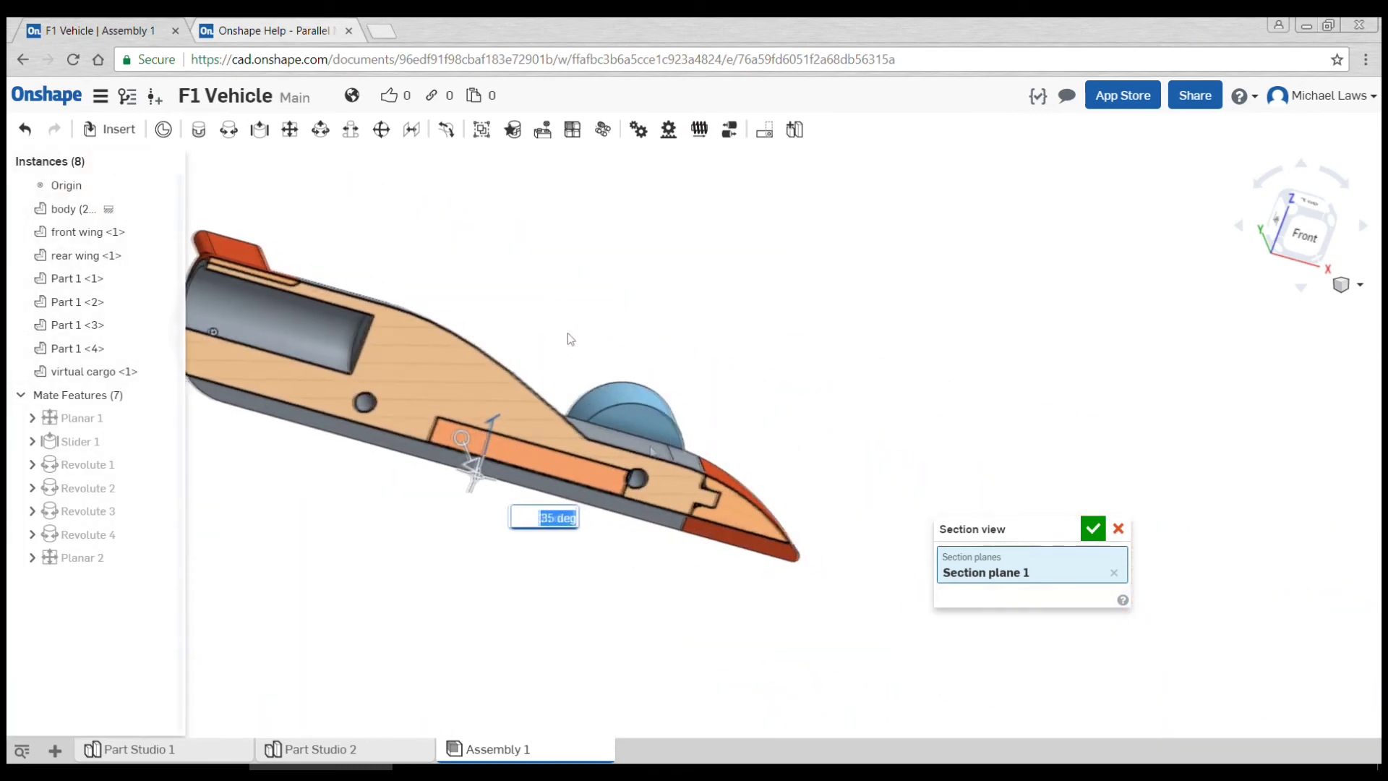
{"action": "scroll", "coordinate": [570, 339], "scroll_direction": "up", "scroll_amount": 10}
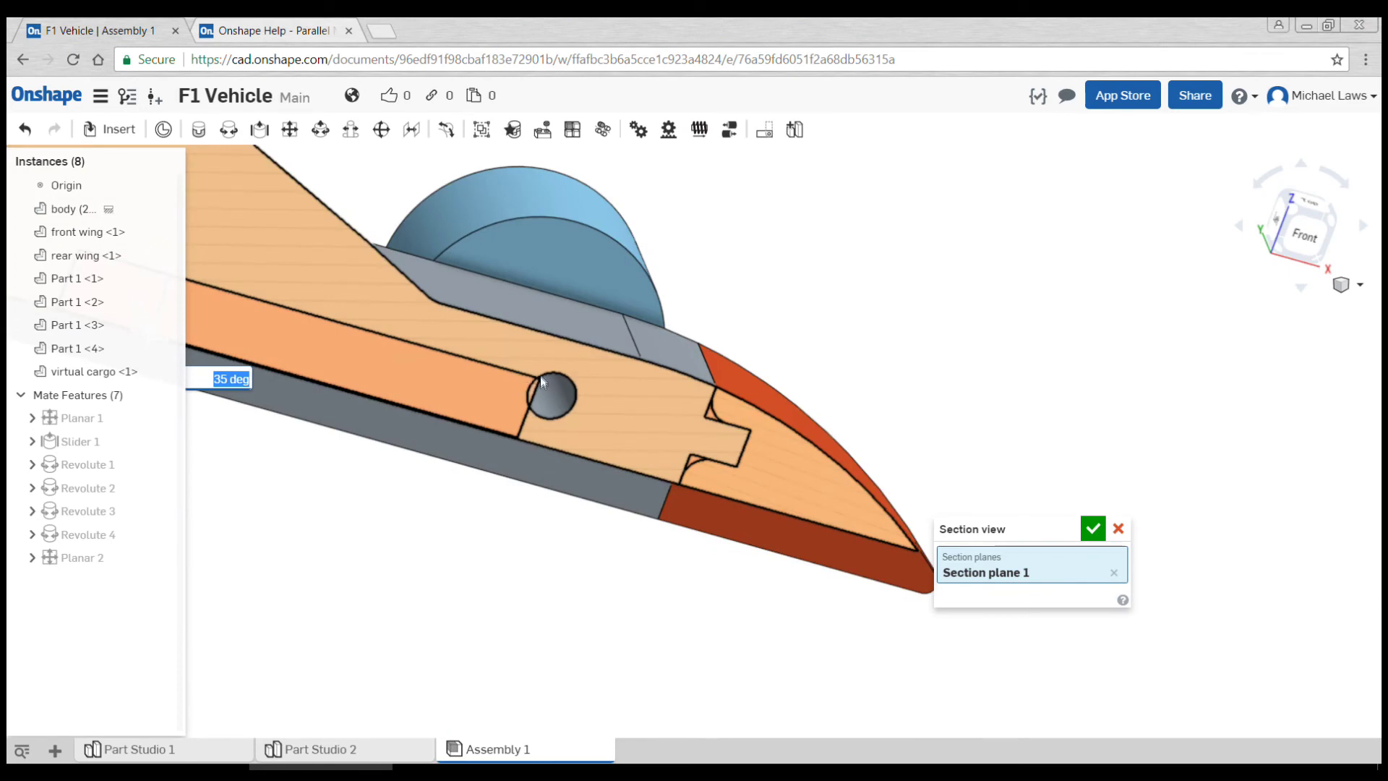
{"action": "scroll", "coordinate": [704, 404], "scroll_direction": "up", "scroll_amount": 6}
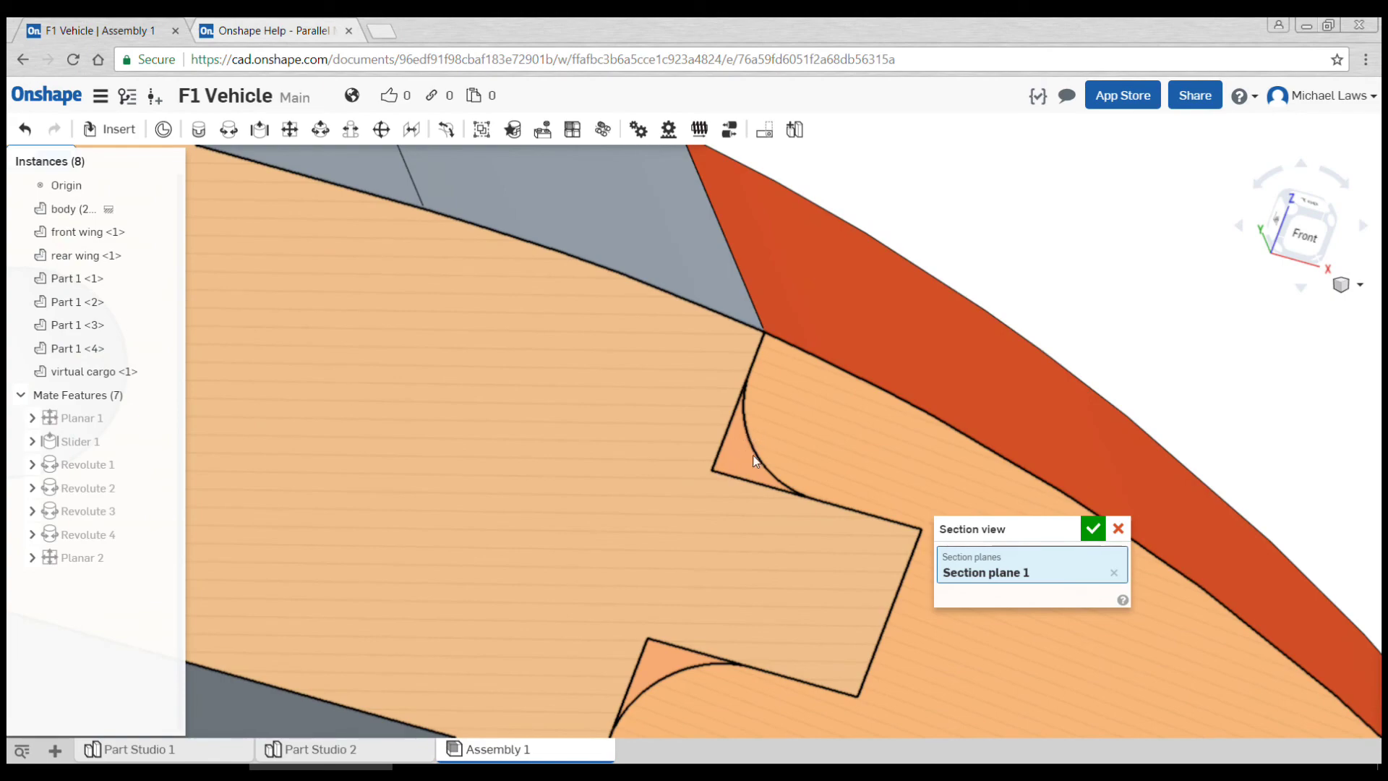
{"action": "scroll", "coordinate": [754, 460], "scroll_direction": "down", "scroll_amount": 10}
{"action": "left_click", "coordinate": [1092, 528]}
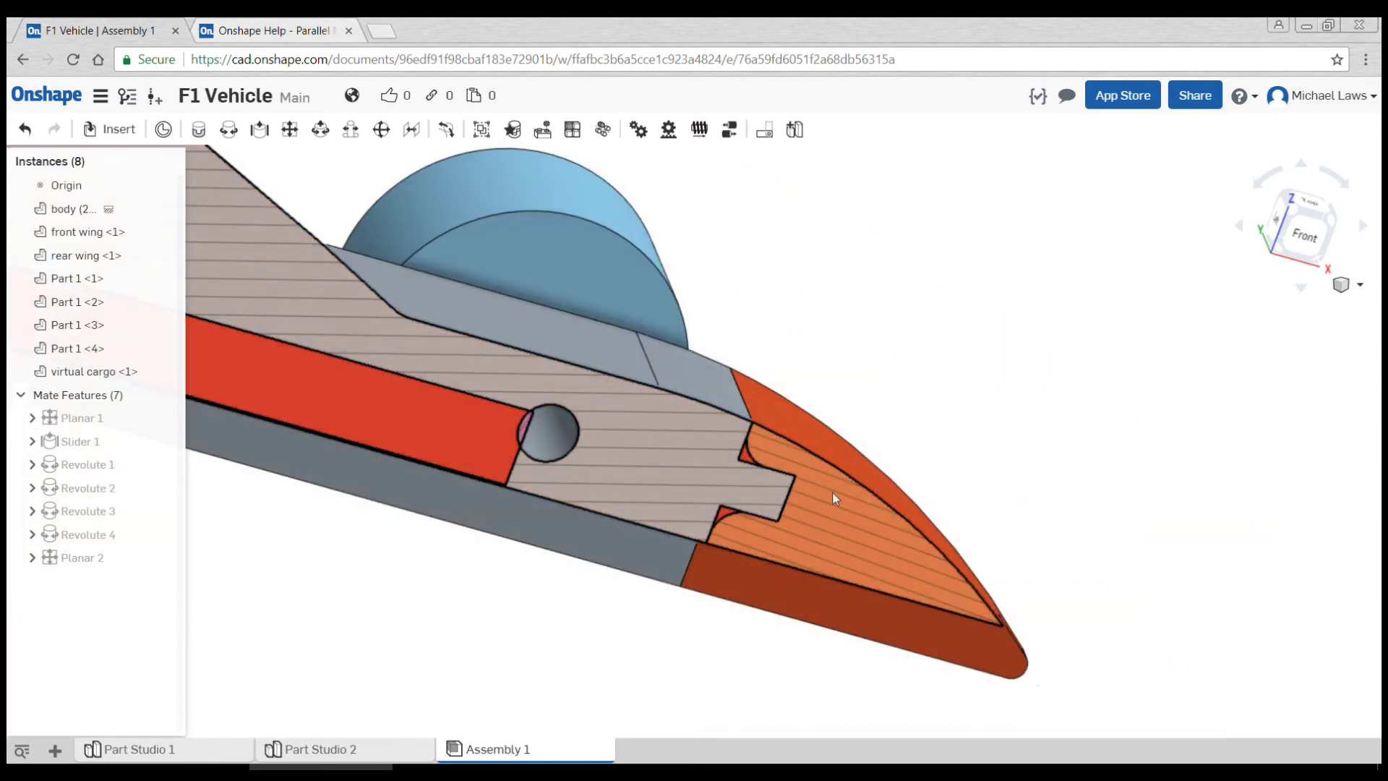
{"action": "scroll", "coordinate": [834, 498], "scroll_direction": "up", "scroll_amount": 6}
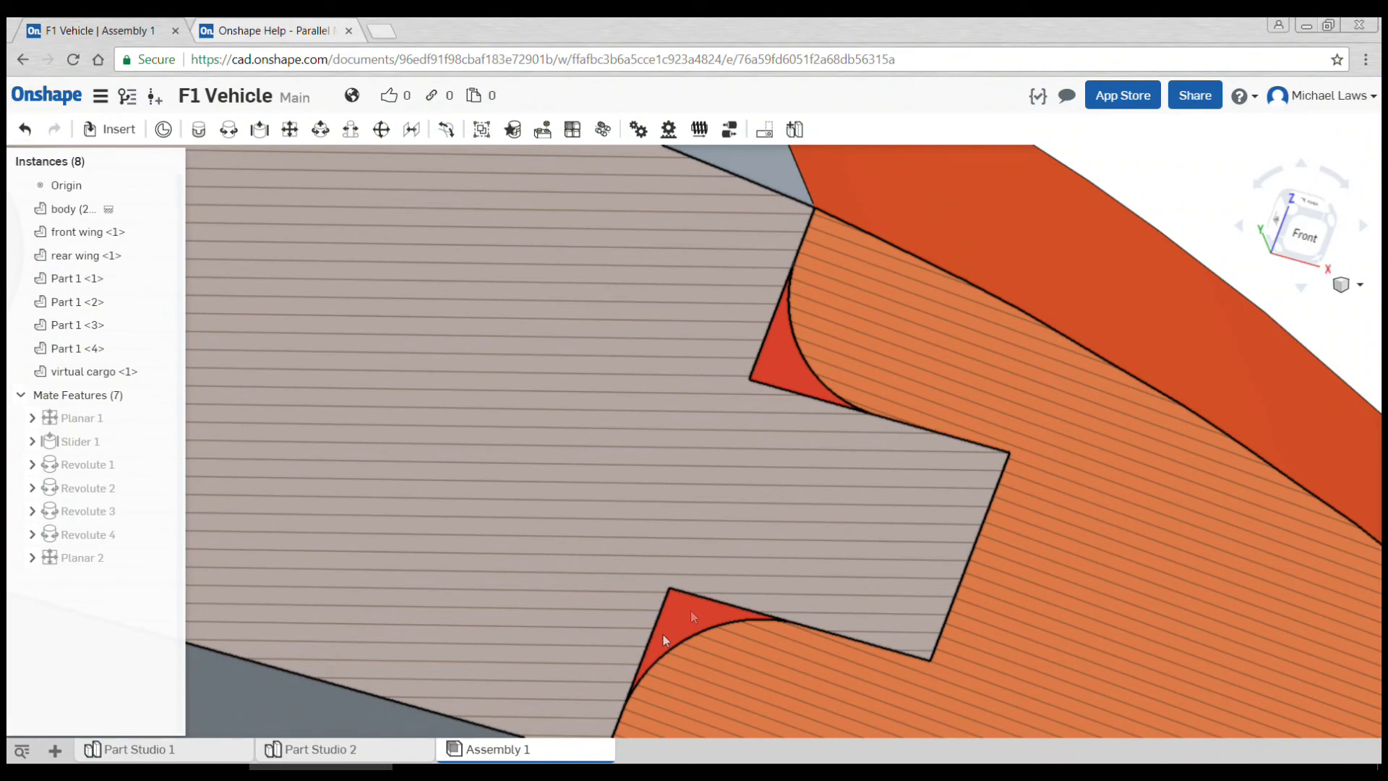
{"action": "scroll", "coordinate": [718, 603], "scroll_direction": "down", "scroll_amount": 8}
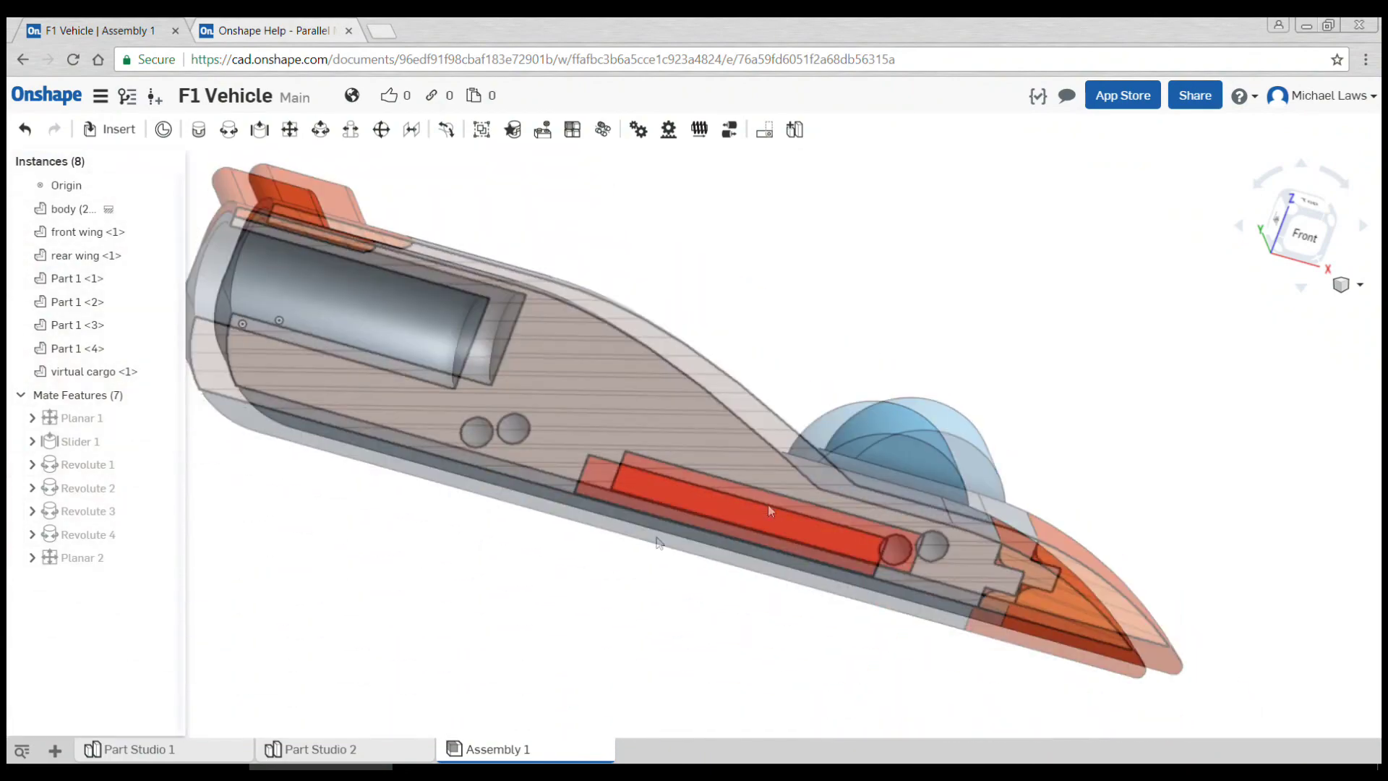
{"action": "right_click_drag", "start_coordinate": [657, 537], "coordinate": [688, 526]}
{"action": "left_click", "coordinate": [704, 505]}
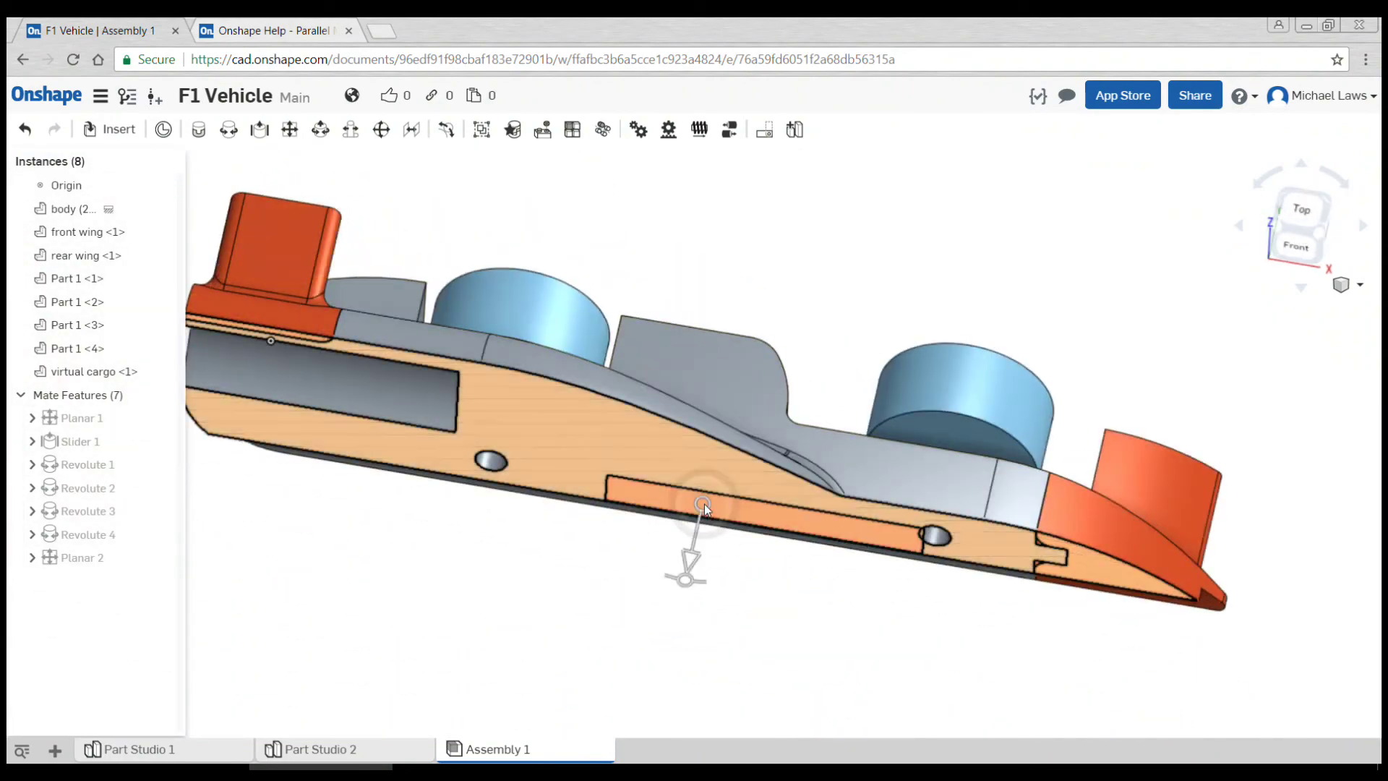
{"action": "left_click", "coordinate": [500, 585]}
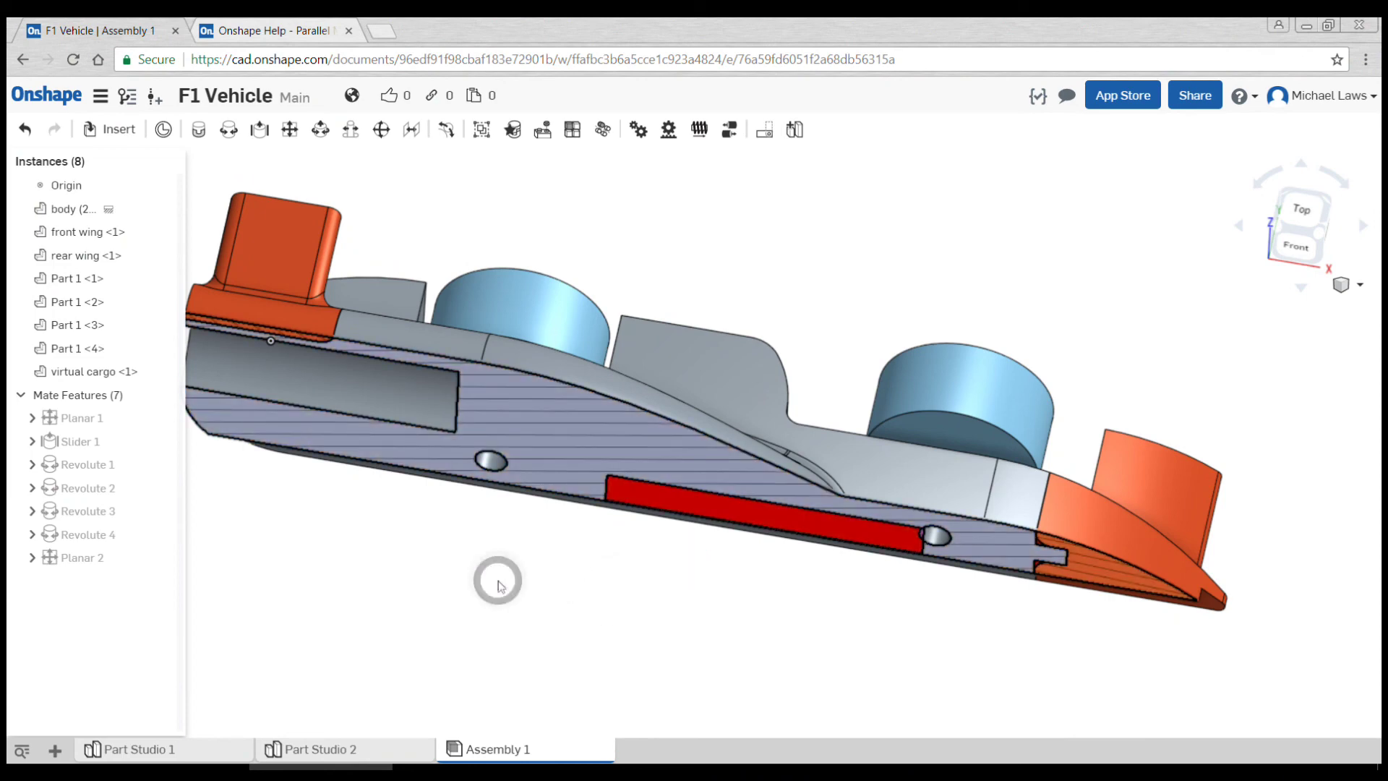
Slide the virtual cargo about 1.9 mm rearward, away from the front axle hole.
{"action": "left_click", "coordinate": [163, 371]}
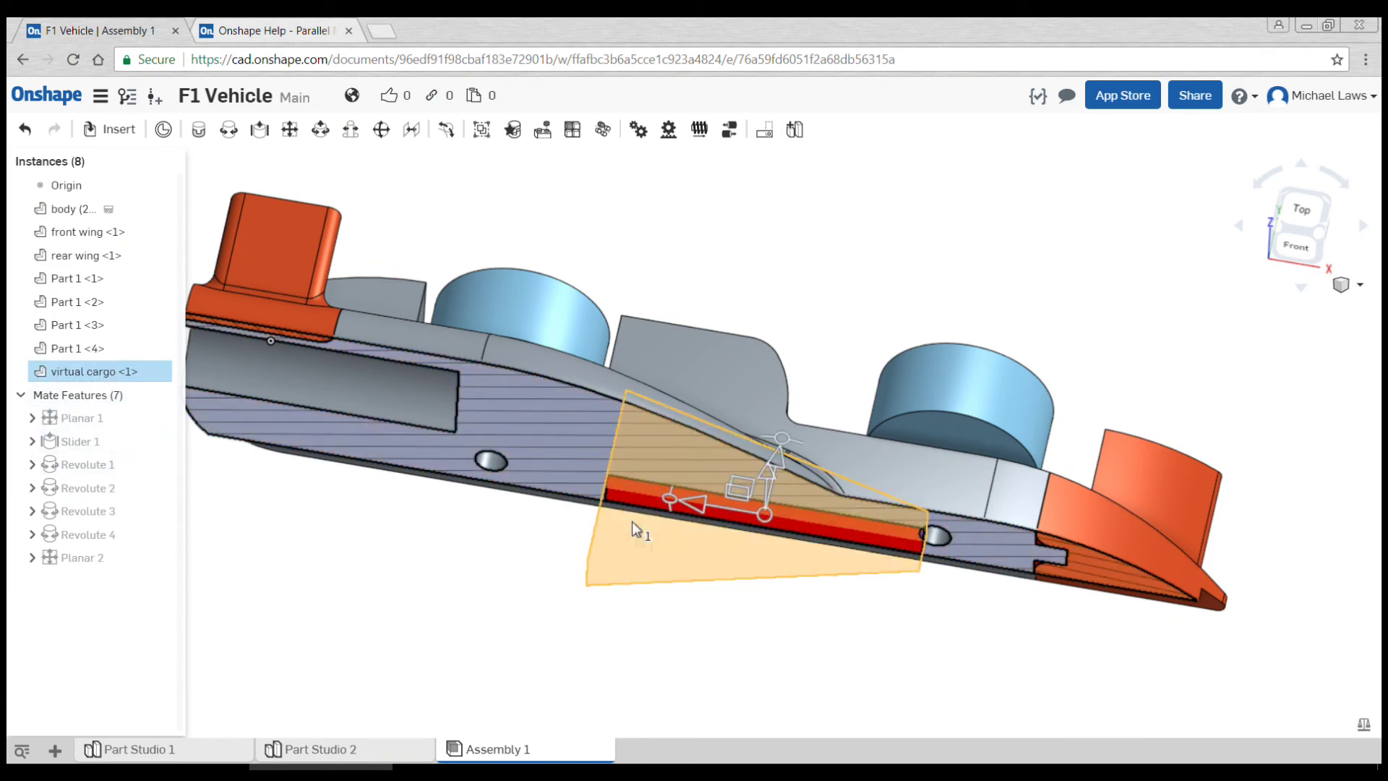
{"action": "left_click", "coordinate": [690, 508]}
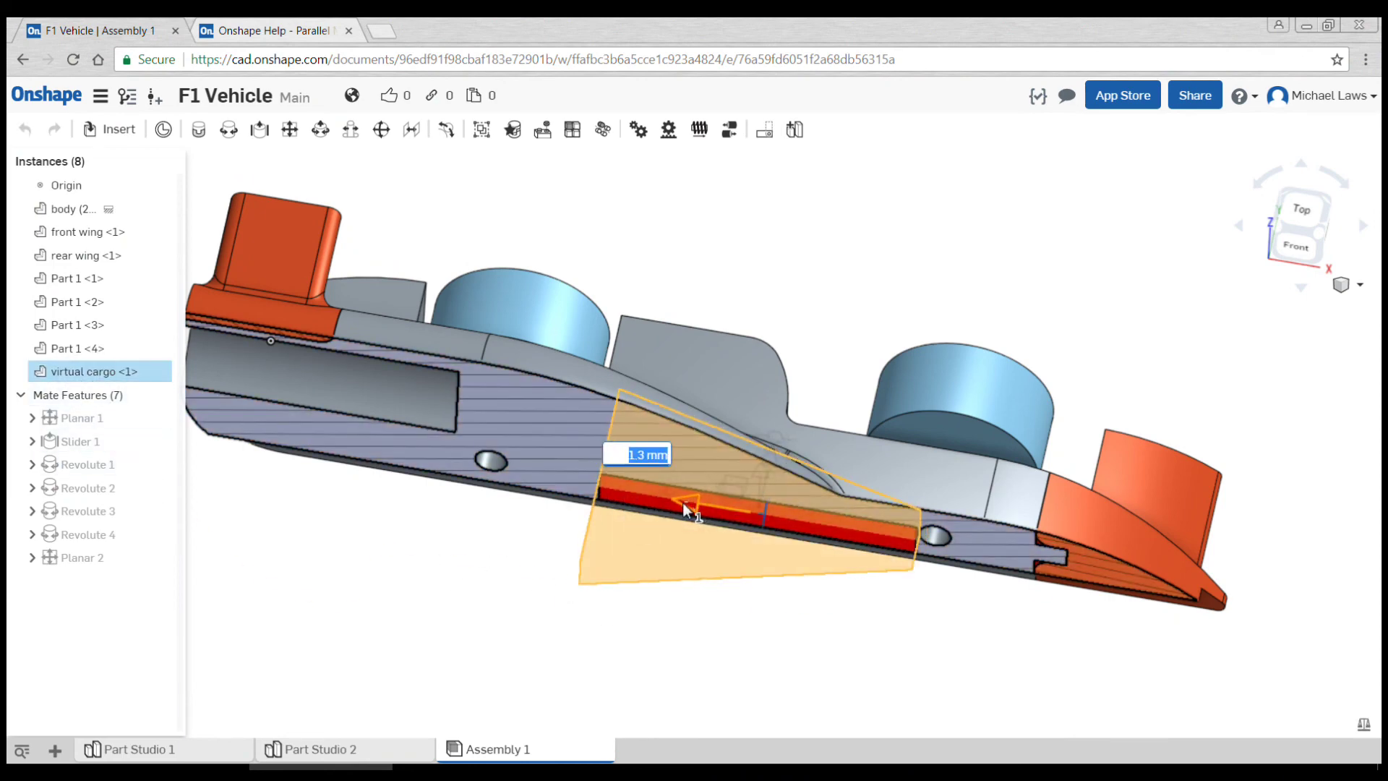
{"action": "left_click", "coordinate": [460, 191]}
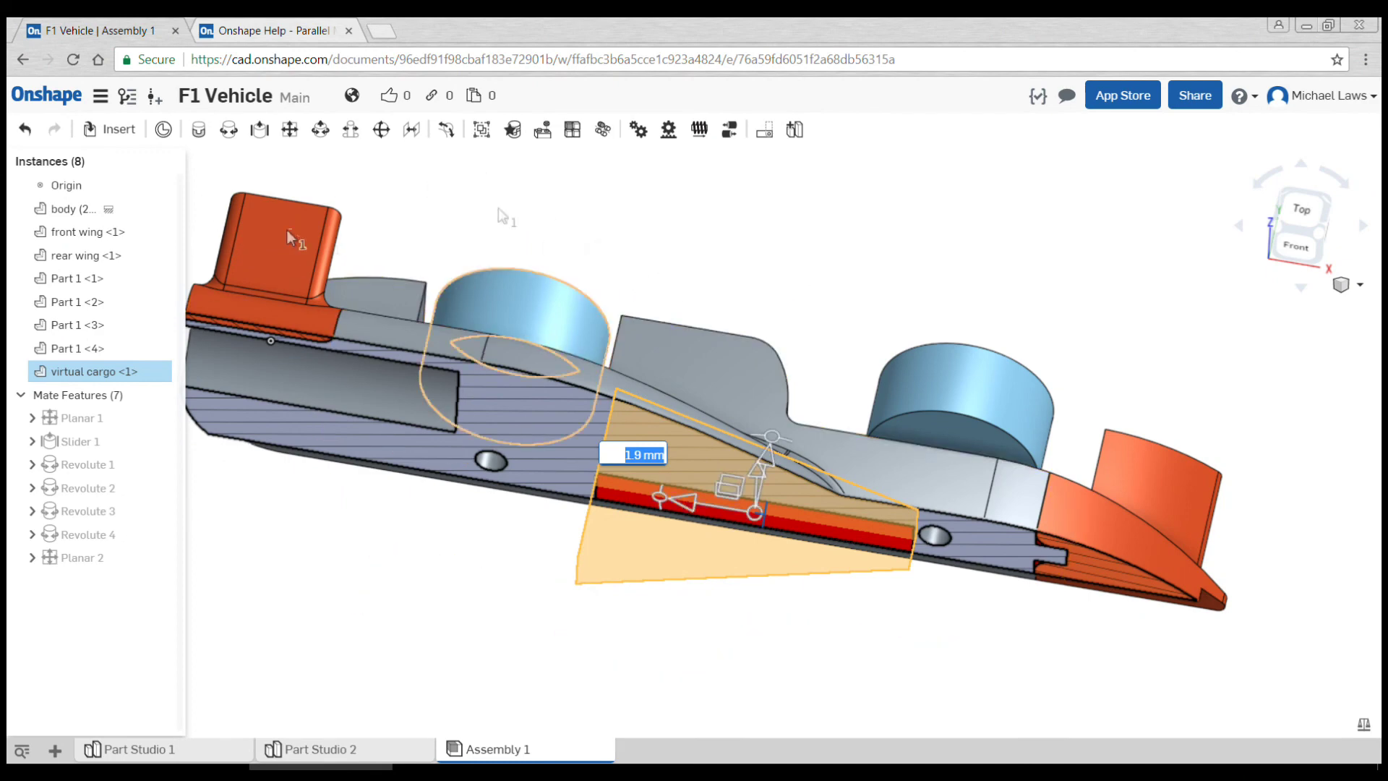
{"action": "left_click", "coordinate": [660, 205]}
Turn off the section view and show the whole car from above its front side.
{"action": "right_click_drag", "start_coordinate": [1047, 311], "coordinate": [1025, 366]}
{"action": "left_click", "coordinate": [1361, 286]}
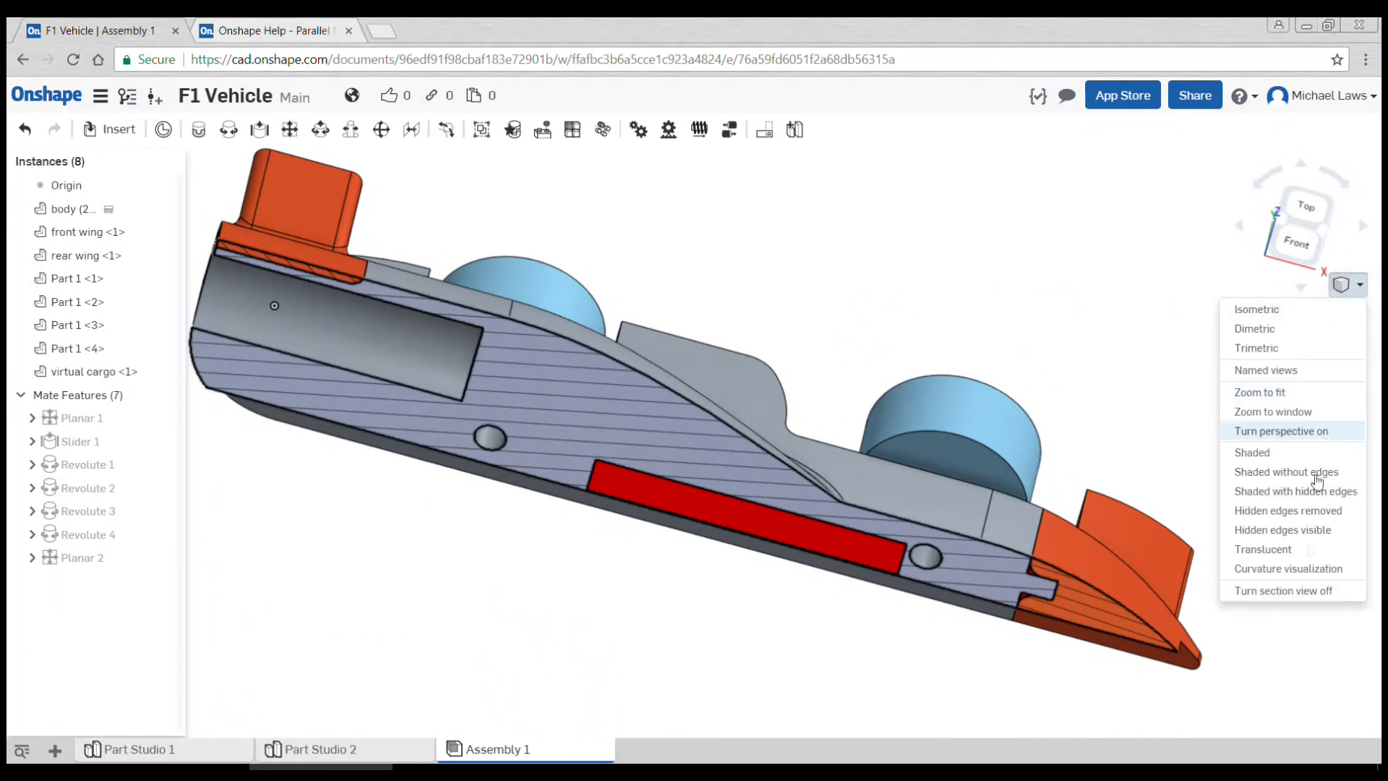
{"action": "left_click", "coordinate": [1307, 589]}
{"action": "scroll", "coordinate": [1159, 547], "scroll_direction": "down", "scroll_amount": 3}
{"action": "right_click_drag", "start_coordinate": [1157, 543], "coordinate": [1124, 527]}
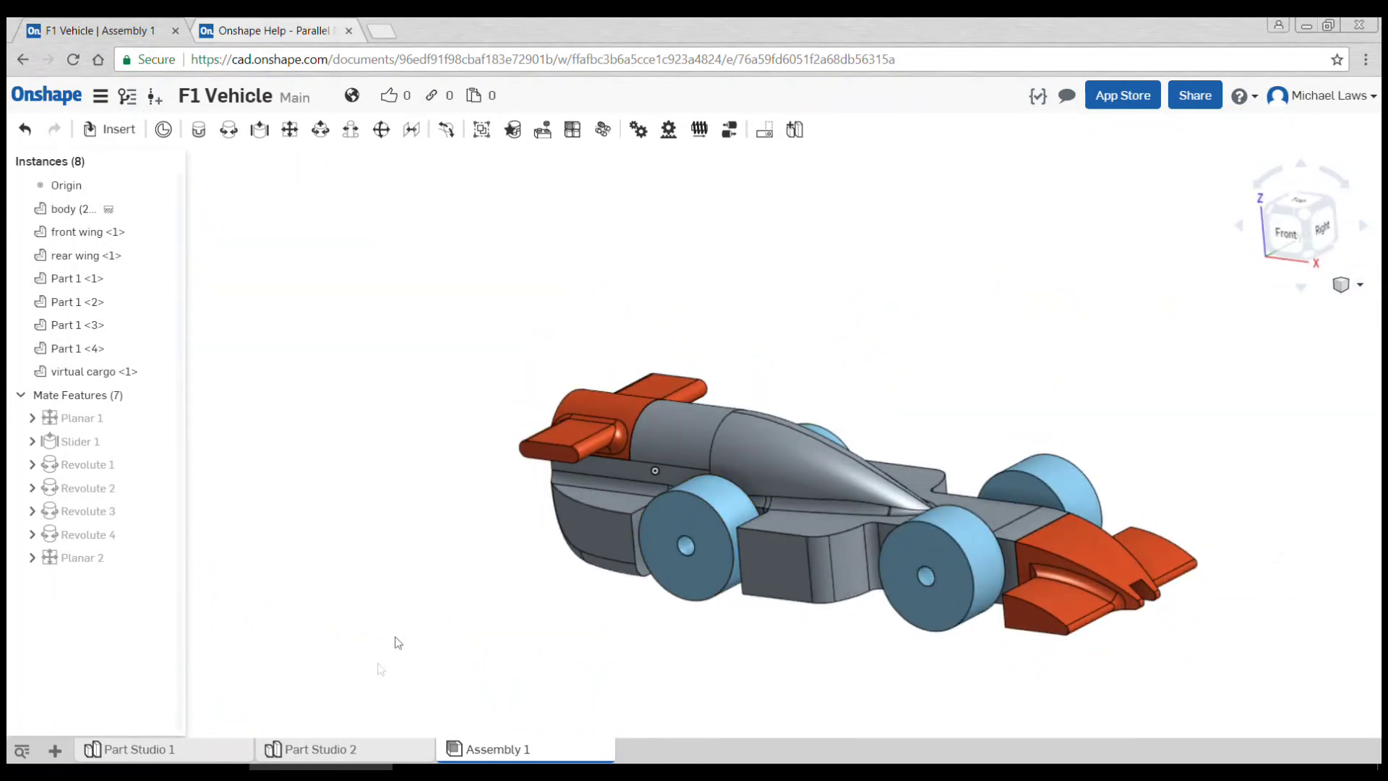
{"action": "right_click_drag", "start_coordinate": [397, 643], "coordinate": [413, 574]}
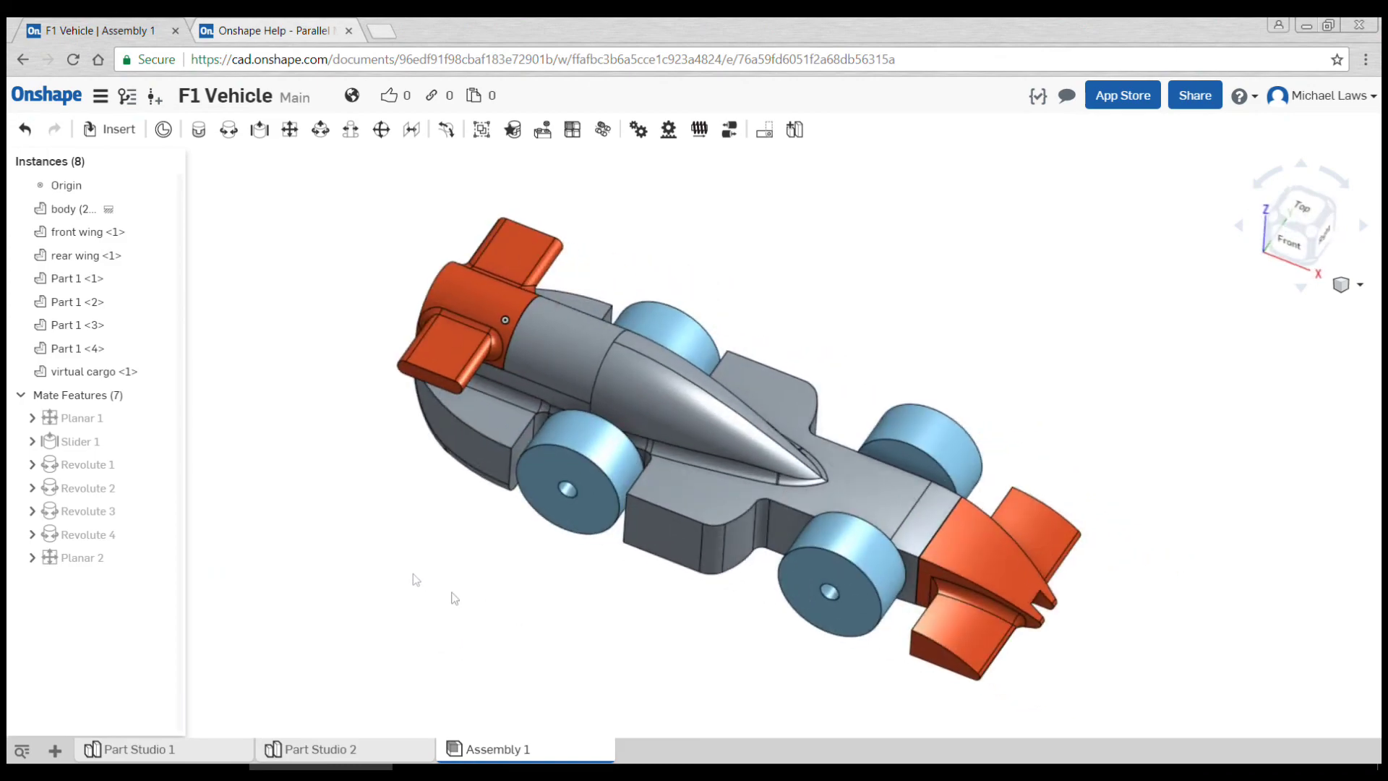